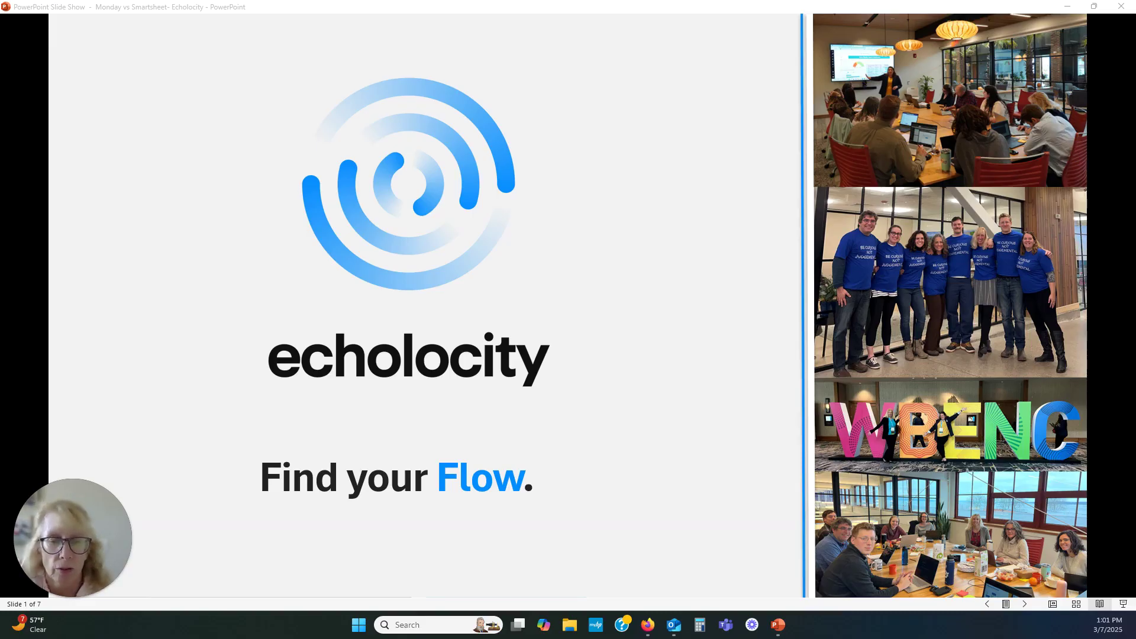
Advance the slideshow from slide 1 to slide 3, 'Which is better for you: Features and Functionality'.
left_click(1026, 605)
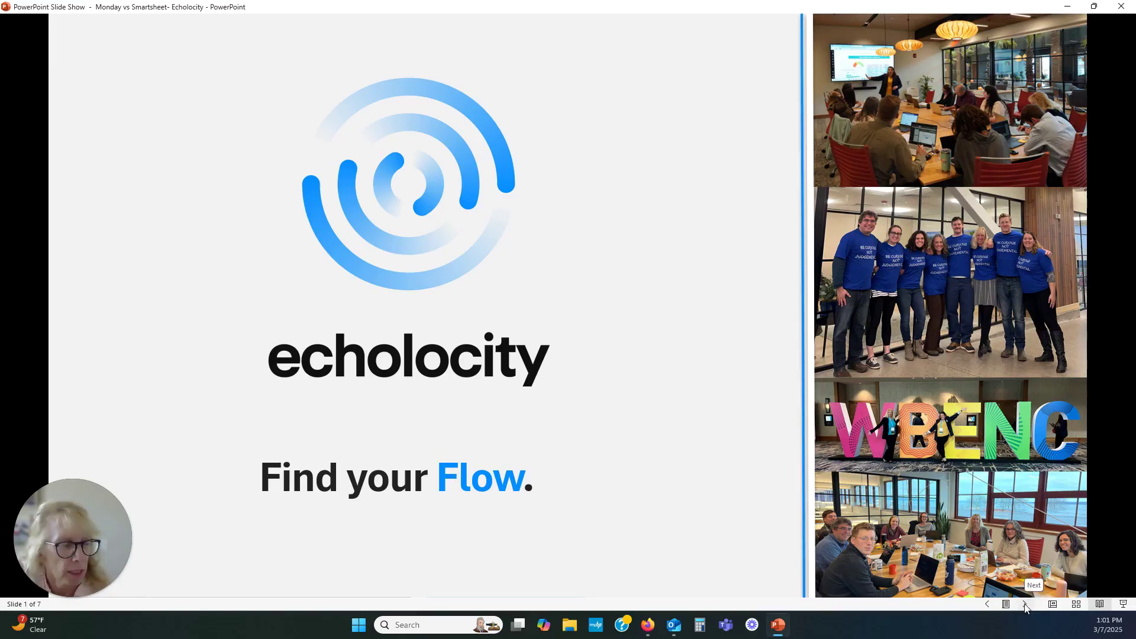
left_click(1025, 604)
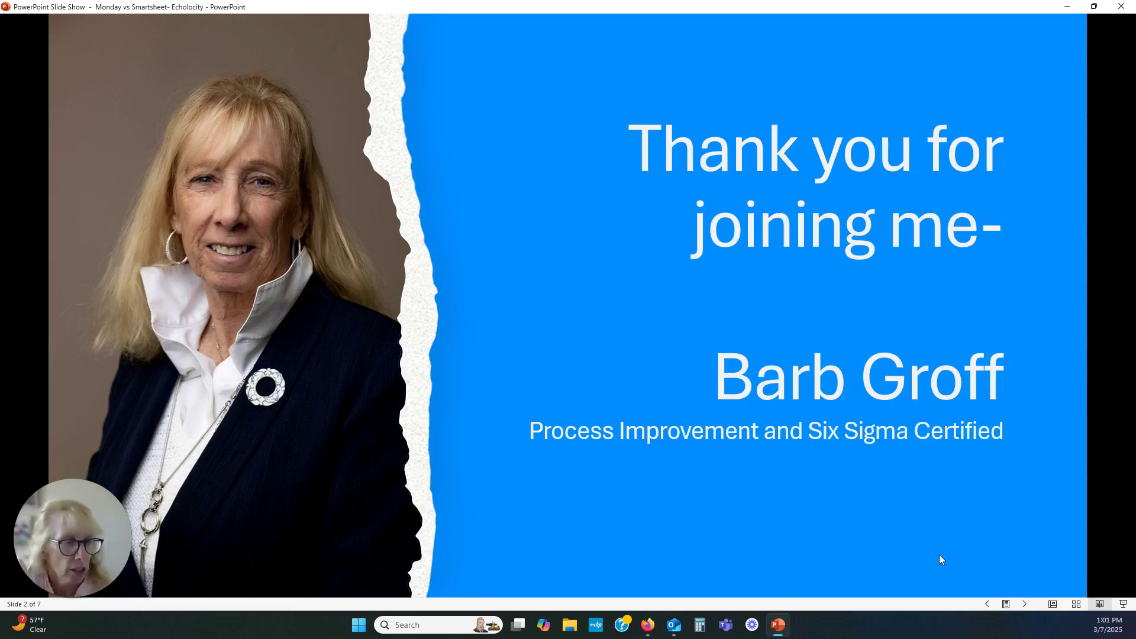
left_click(1025, 604)
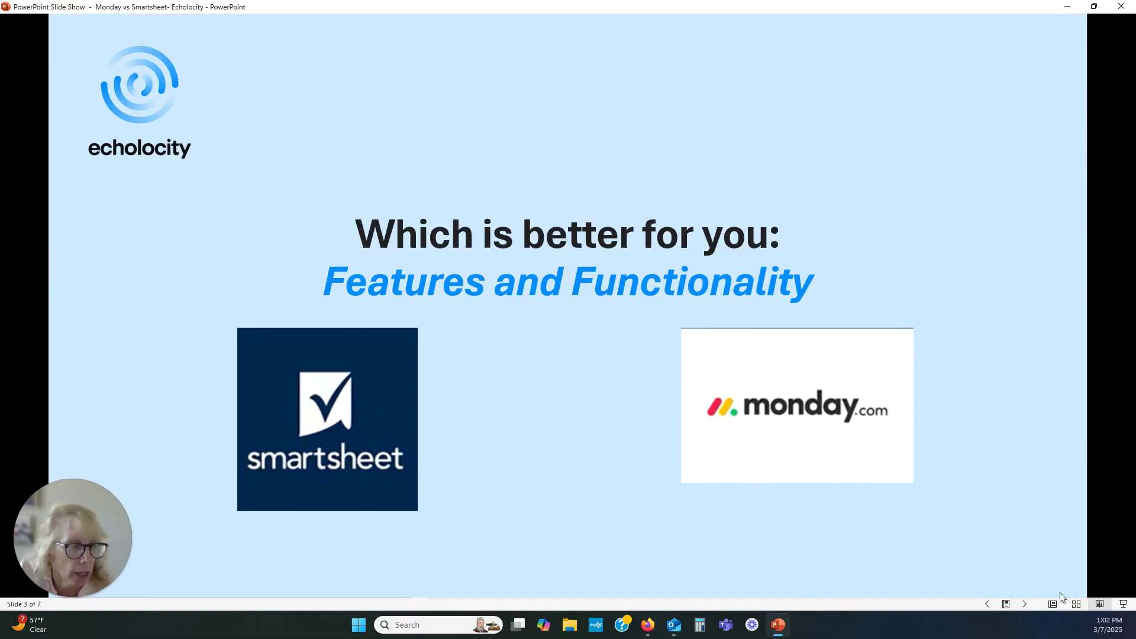
Advance the slideshow to slide 4, 'Welcome & Agenda'.
left_click(1024, 604)
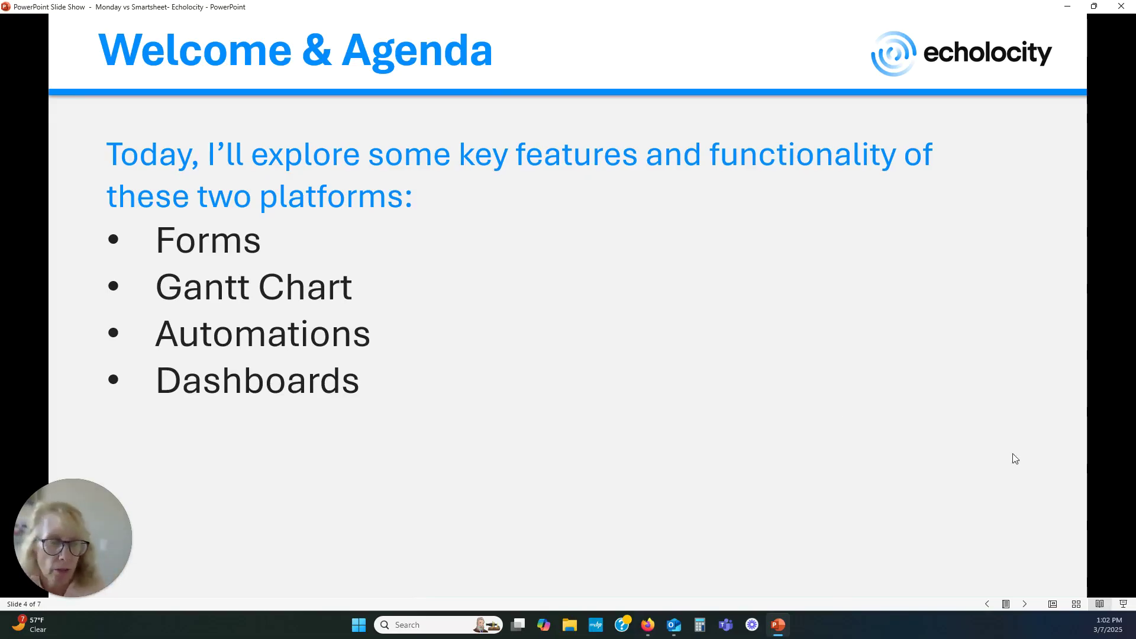
Step through slides 5–7, return to slide 6, then minimize the slideshow to reveal Smartsheet.
left_click(1025, 604)
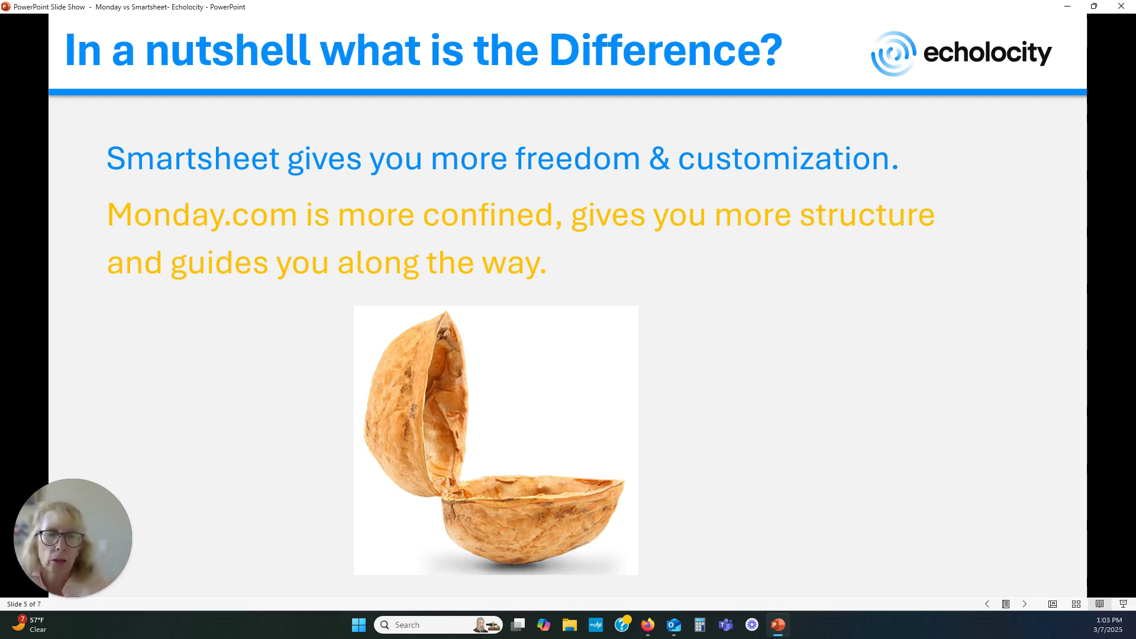
left_click(1027, 604)
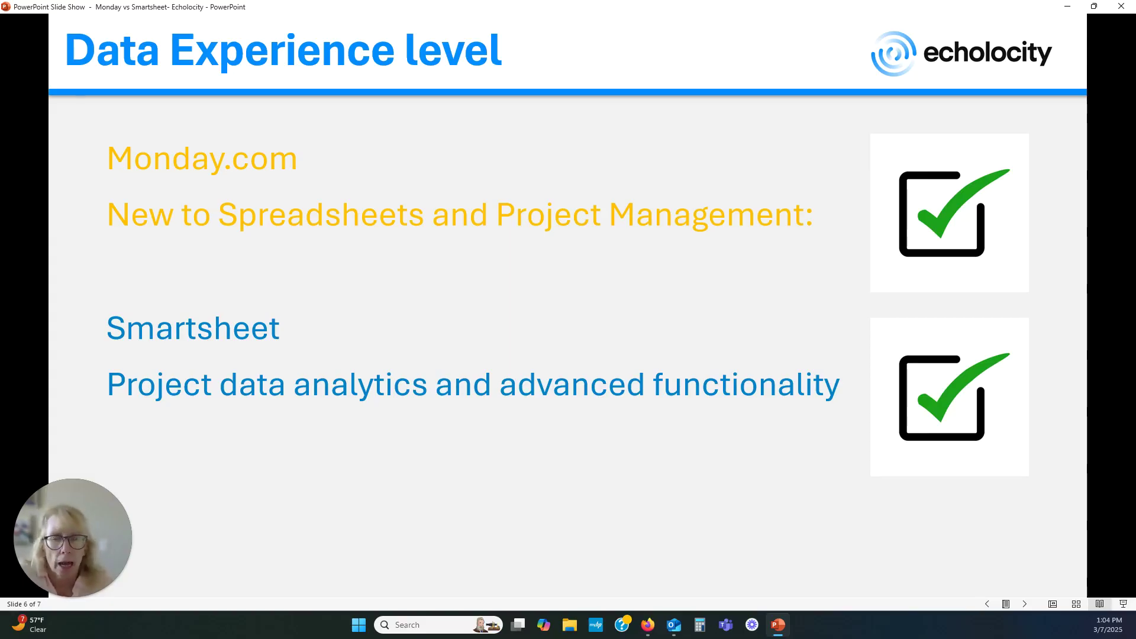
left_click(1026, 604)
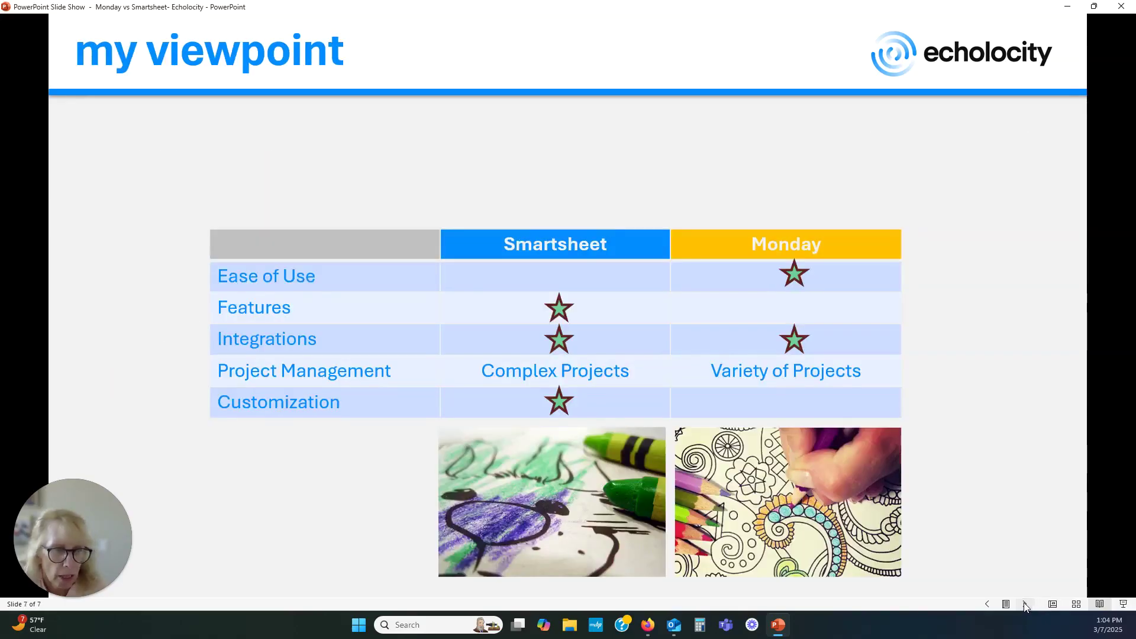
left_click(987, 604)
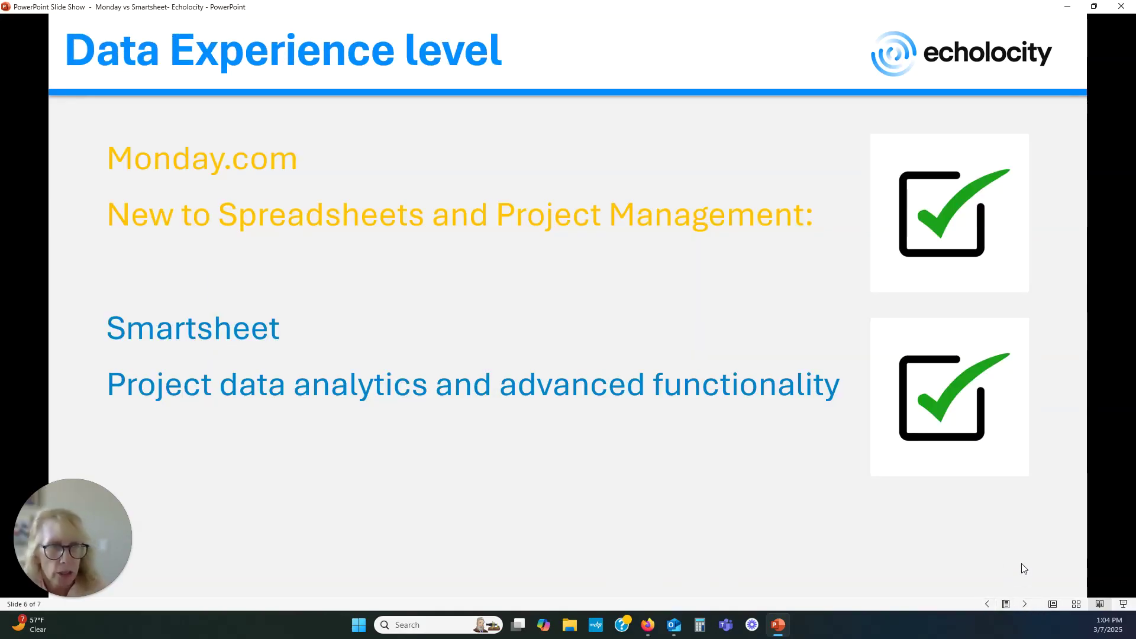
left_click(1068, 7)
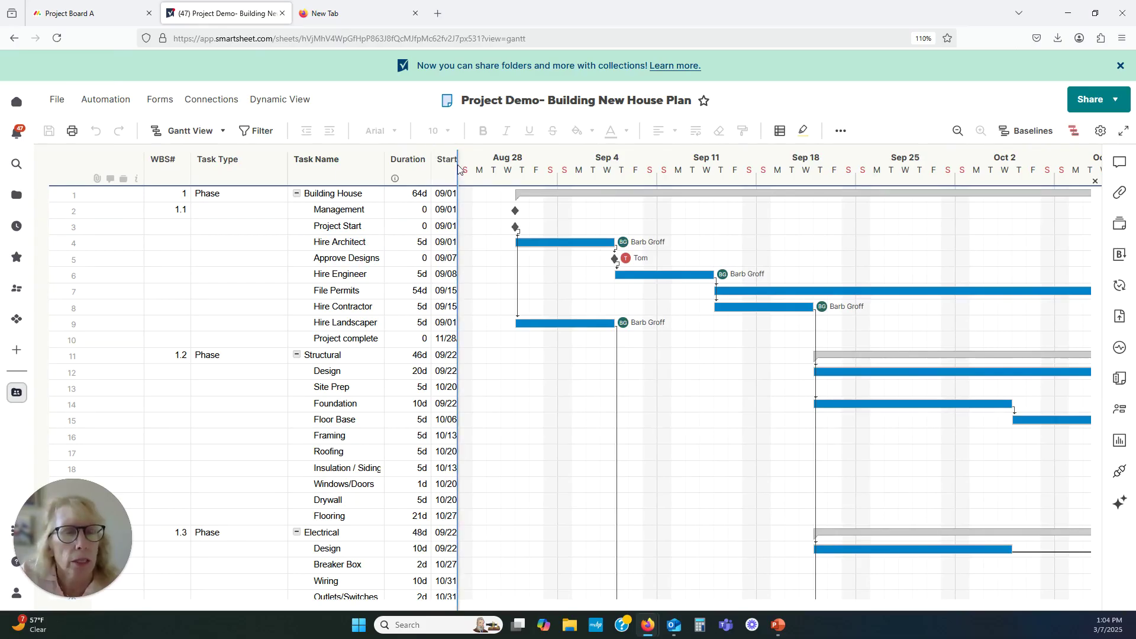
Widen the Smartsheet grid to show Finish through % Complete and select the Duration column.
left_click_drag(458, 170, 779, 169)
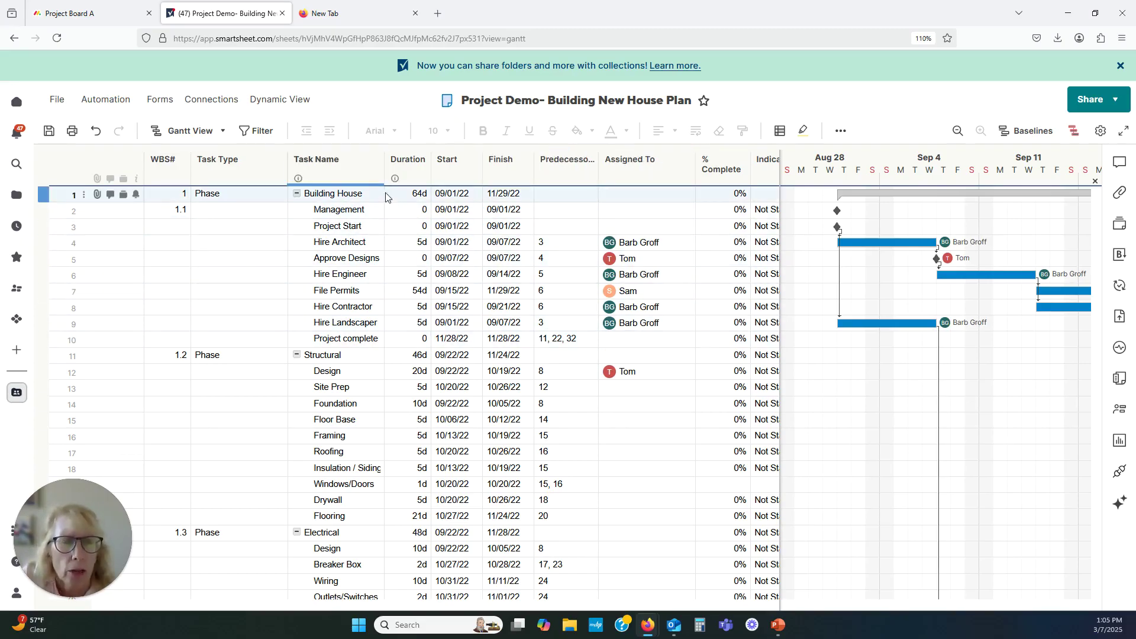
left_click(409, 171)
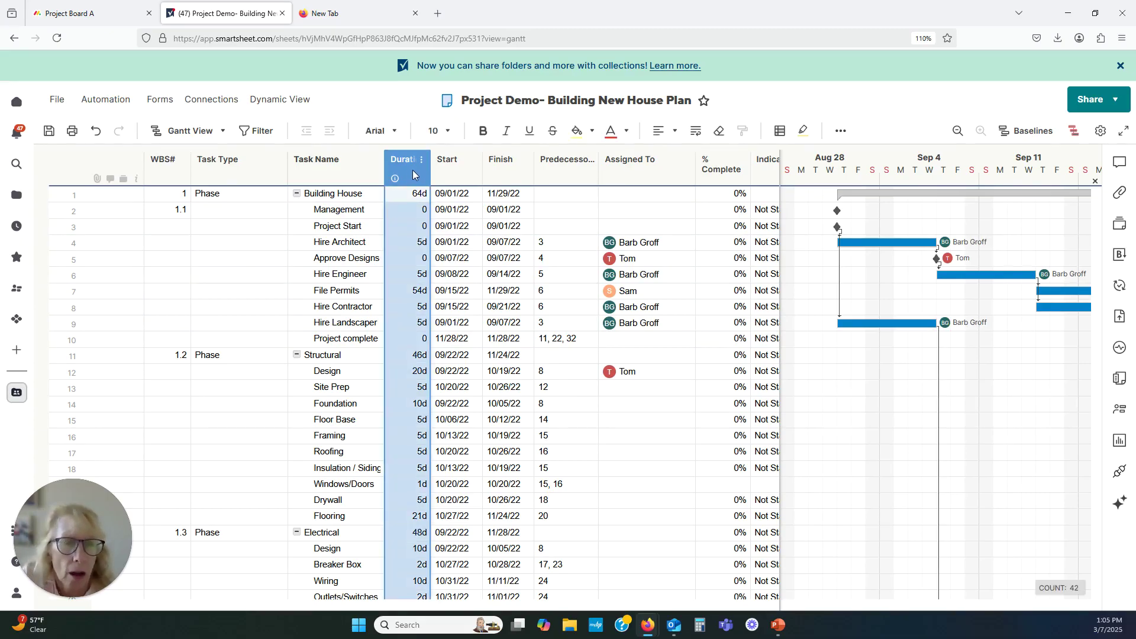
Review the Duration and Start column properties without changes, then narrow the grid to Duration.
double_click(408, 169)
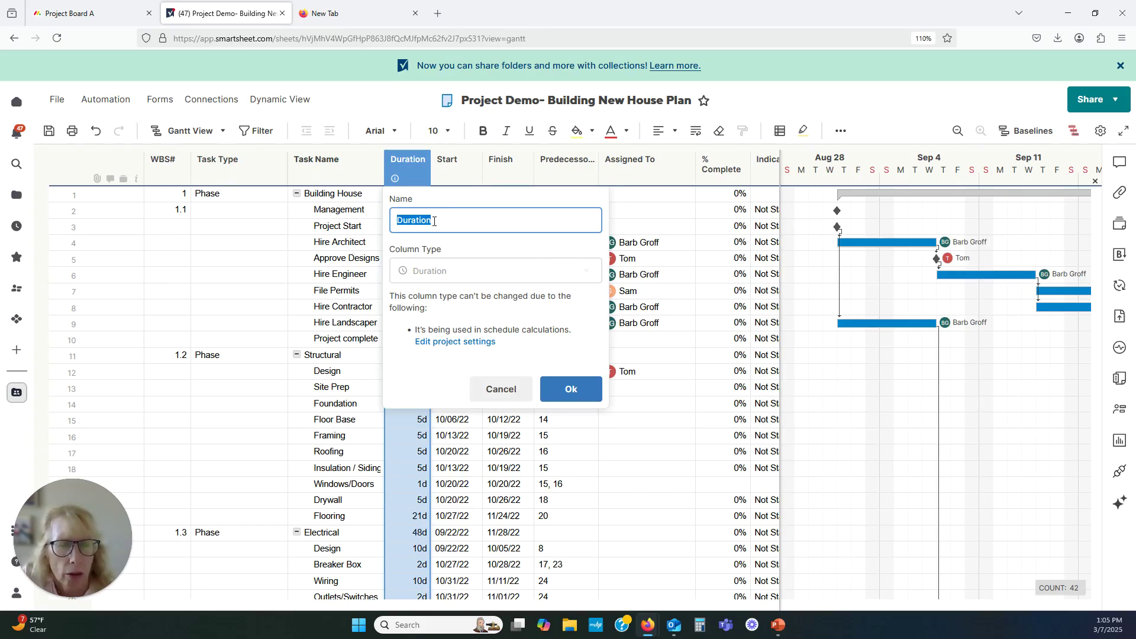
left_click(461, 176)
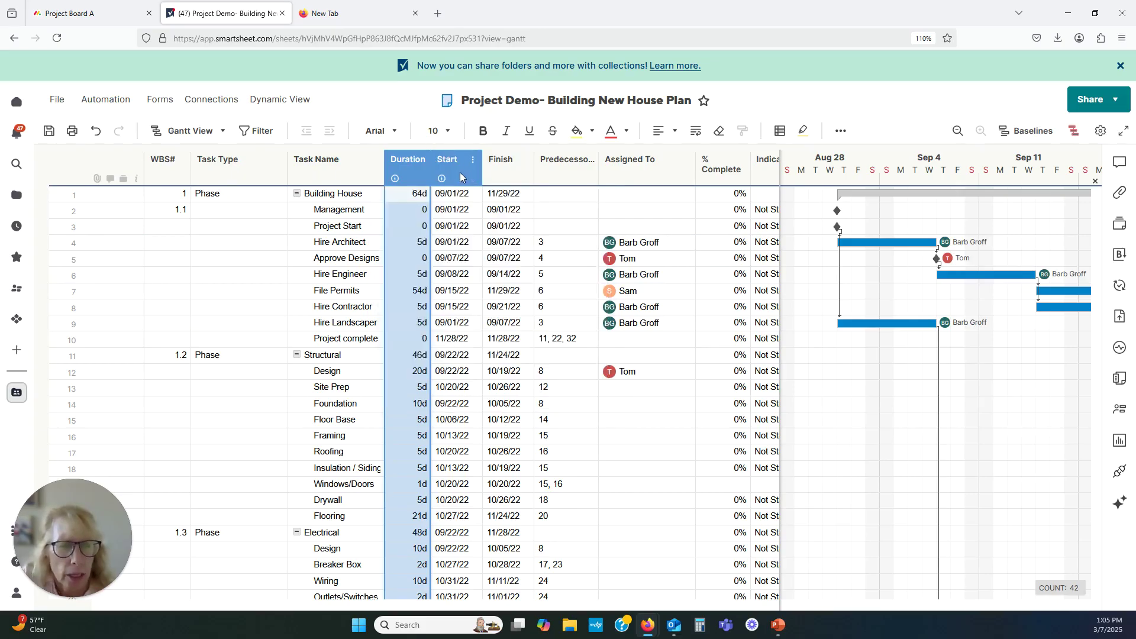
double_click(464, 176)
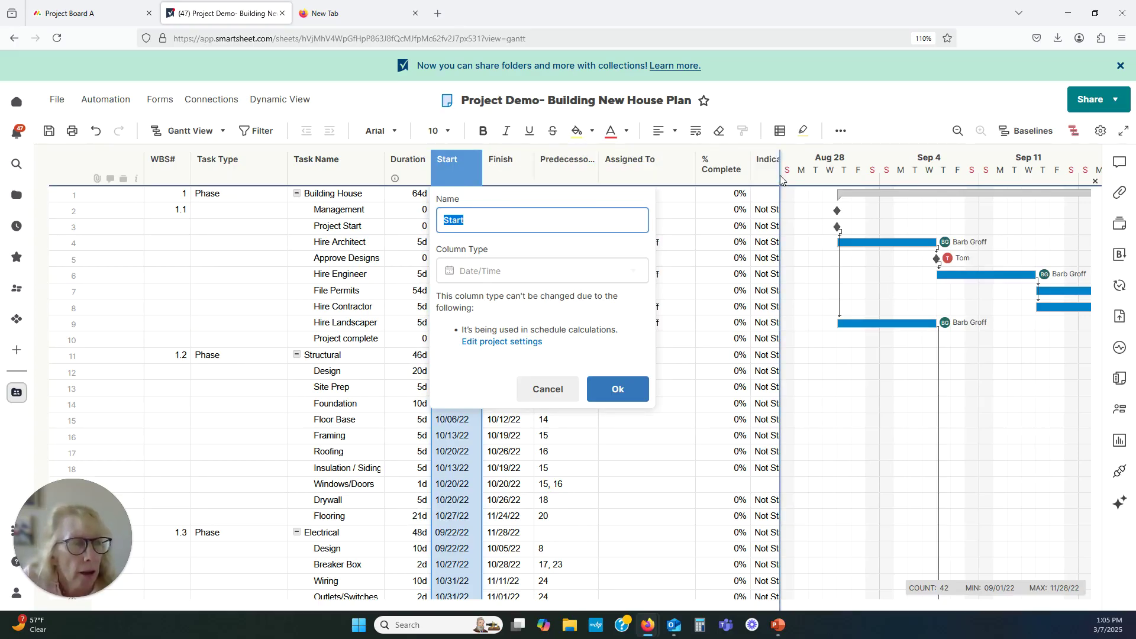
left_click(552, 395)
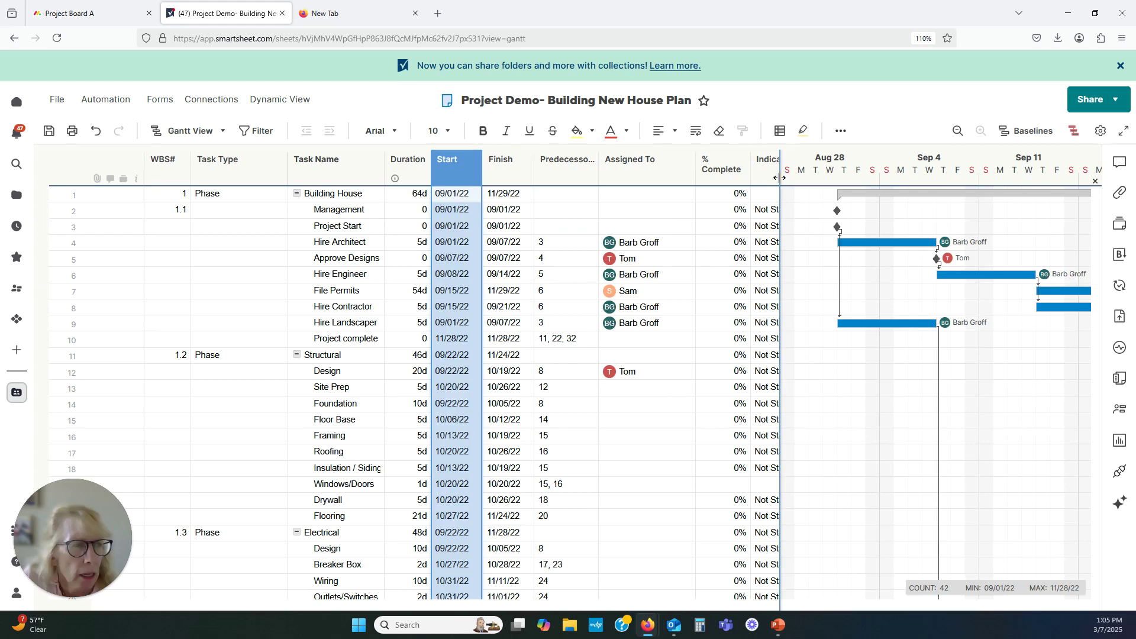
left_click_drag(780, 178, 452, 178)
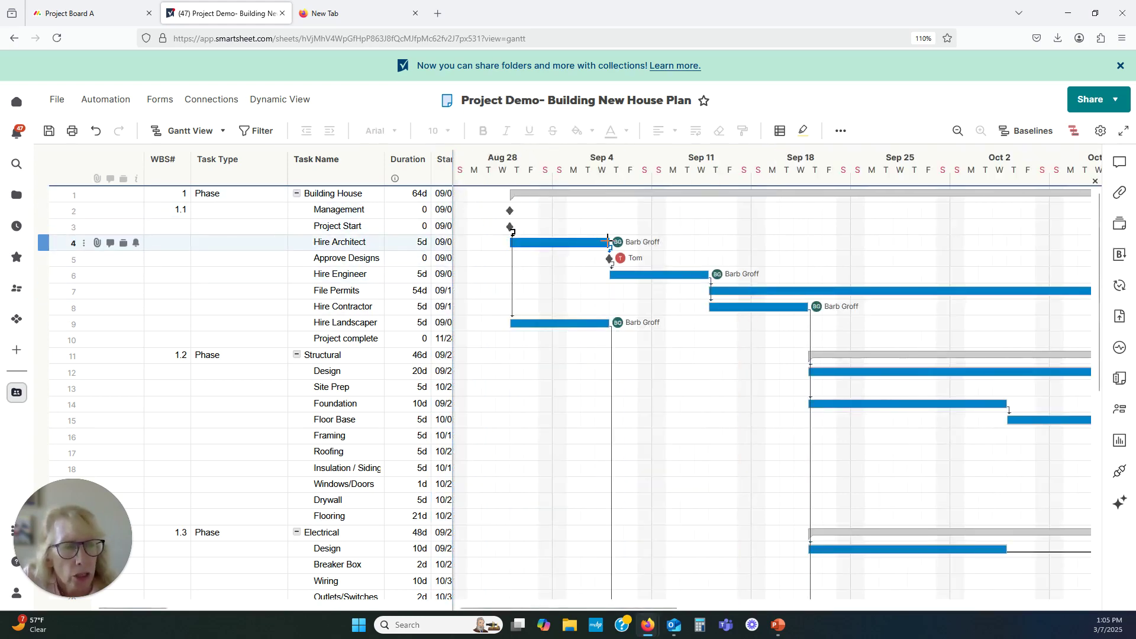
Shorten Hire Architect from 5d to 3.5d and widen the grid to show Start through Assigned To.
left_click_drag(607, 241, 589, 243)
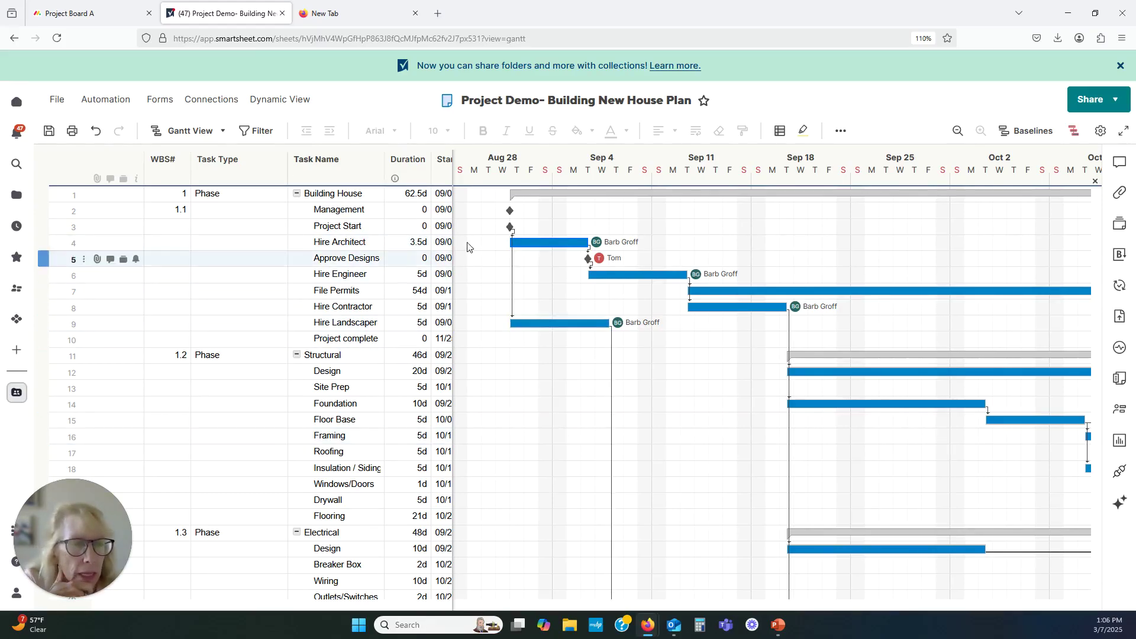
left_click_drag(453, 166, 679, 190)
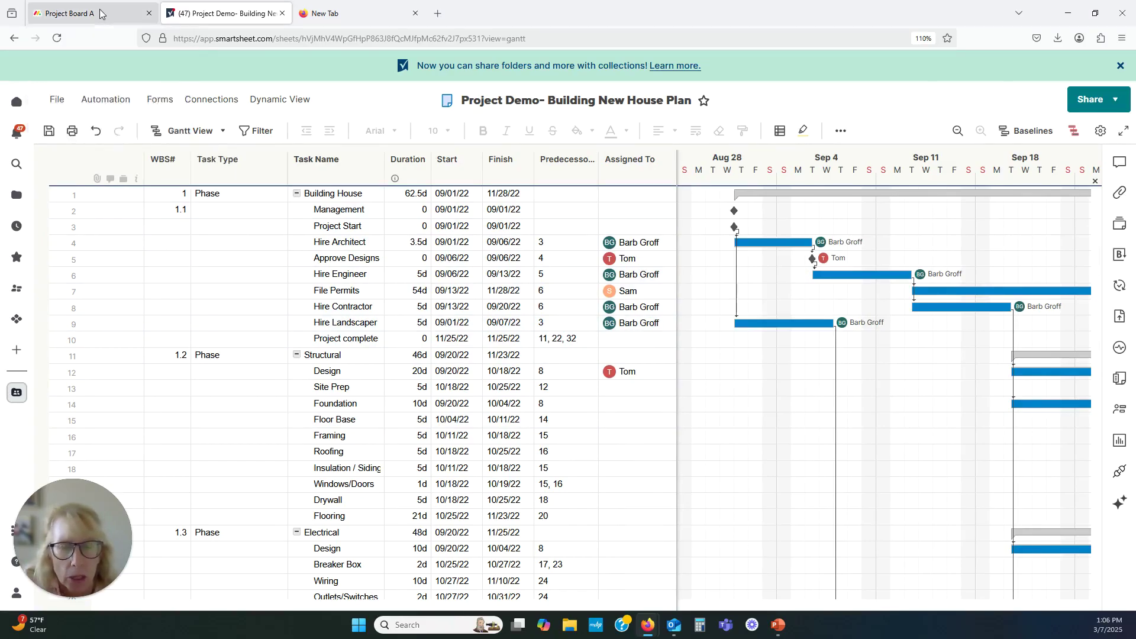
Switch to monday.com Project Board A's Main Table and dismiss the Group By announcement.
left_click(100, 13)
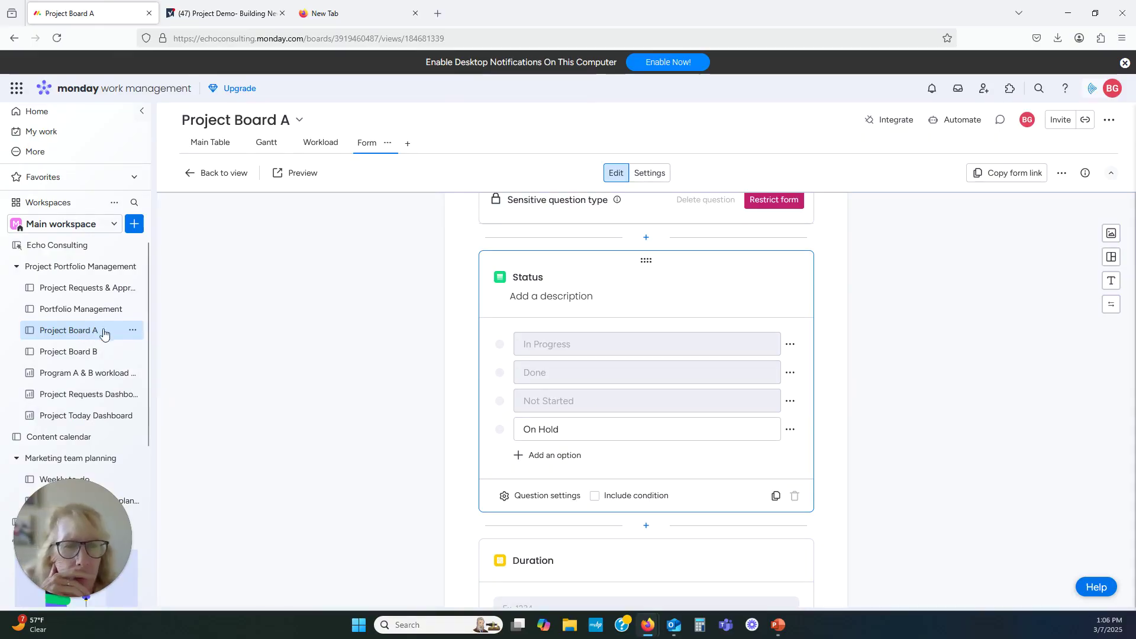
left_click(211, 148)
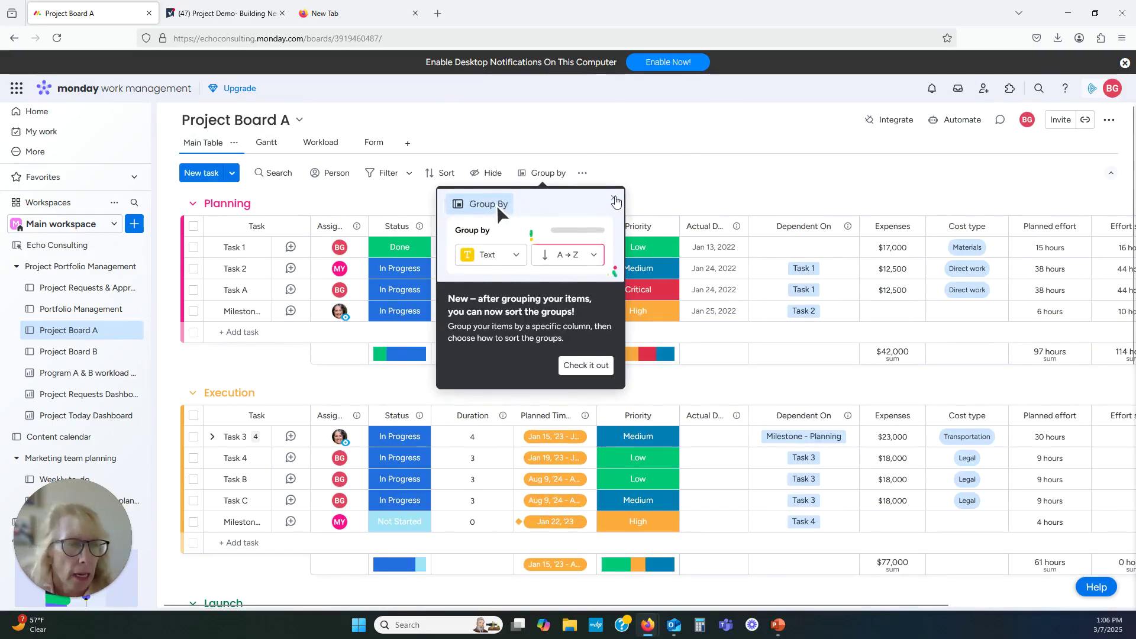
left_click(613, 197)
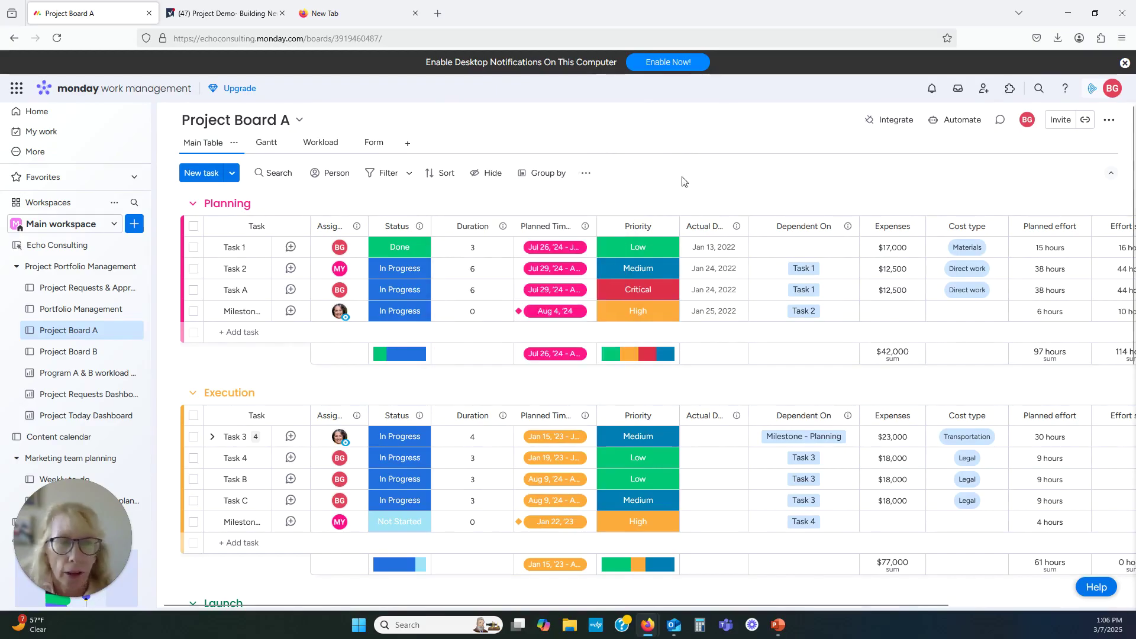
Set the Planning tasks' priorities to Low, Medium, Critical and High in the Priority label editor.
left_click(352, 250)
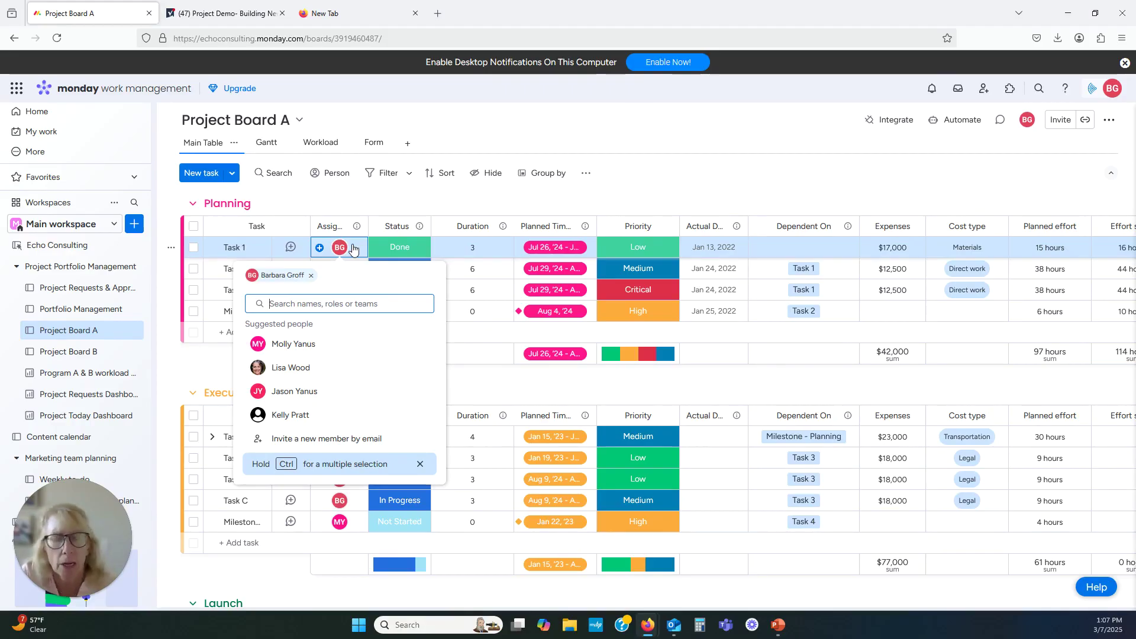
left_click(423, 192)
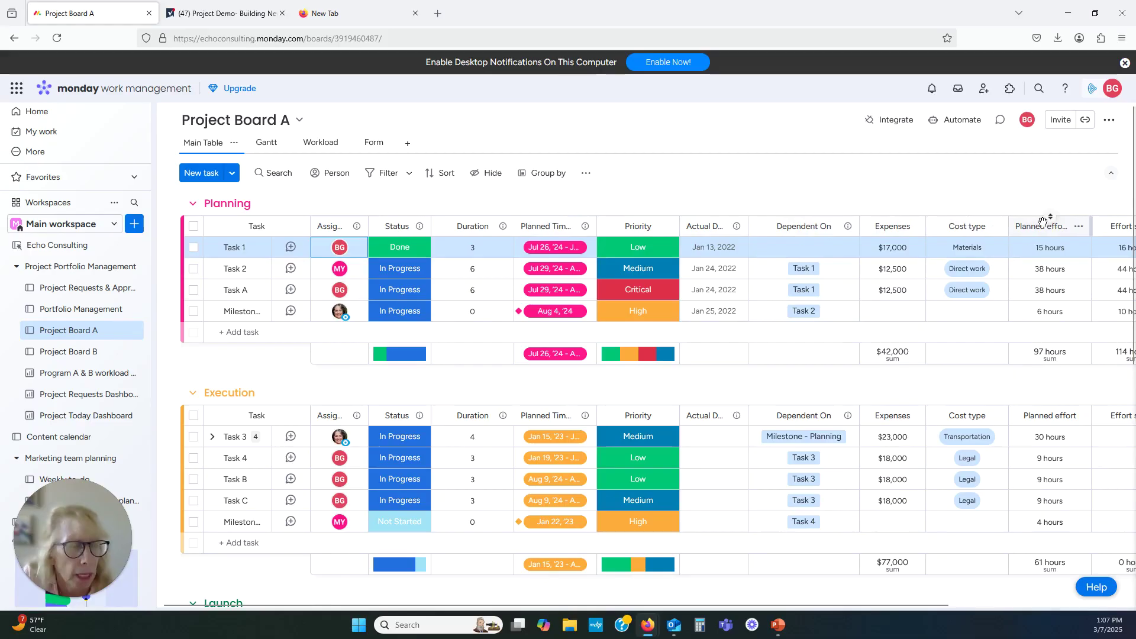
left_click(656, 249)
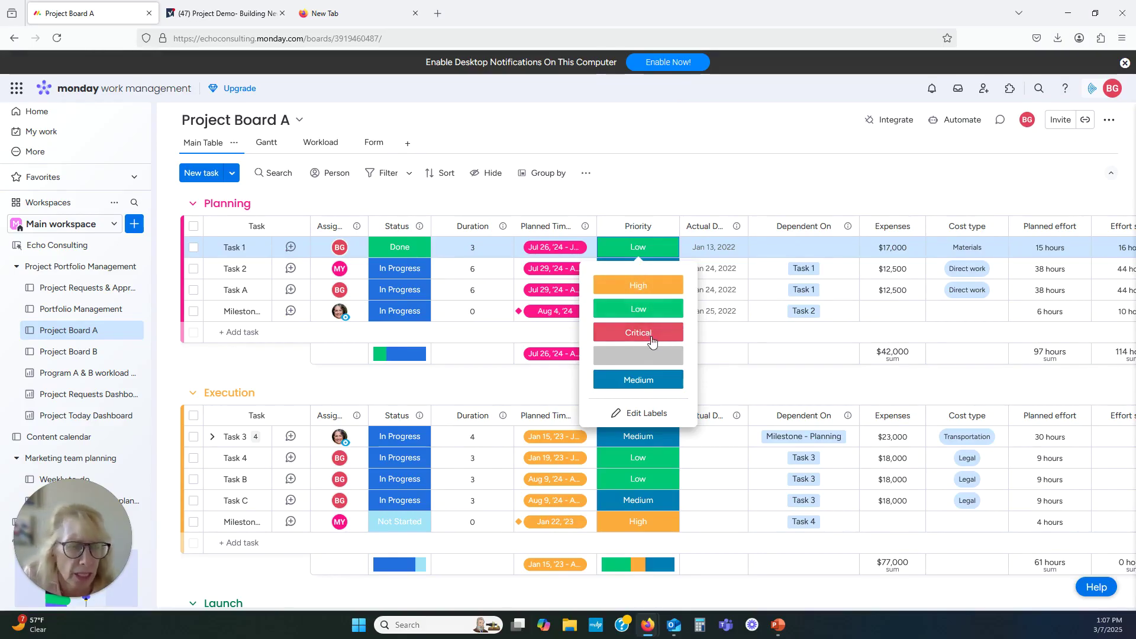
left_click(619, 414)
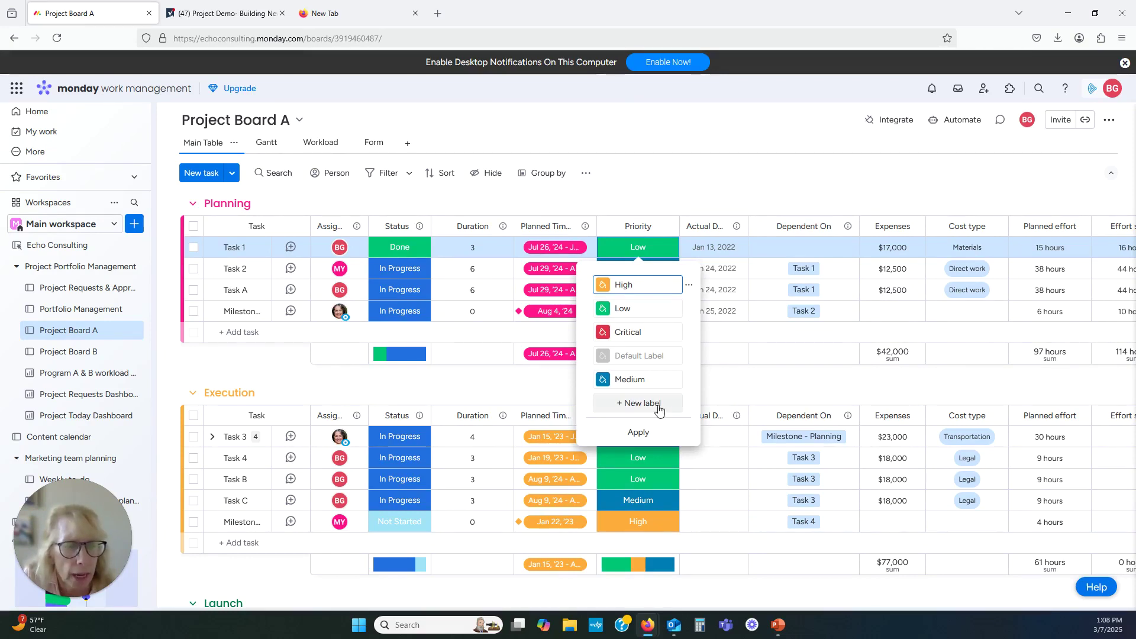
left_click(728, 122)
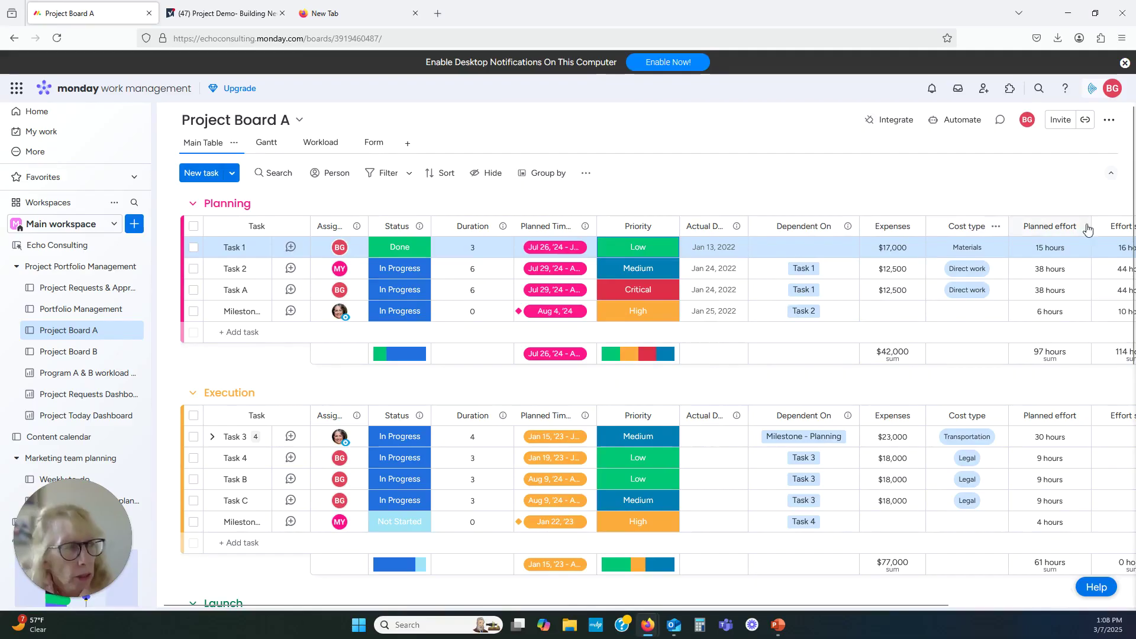
In the Gantt view, move Task 1's start to Jan 25, '24, then return to the Main Table.
left_click(266, 144)
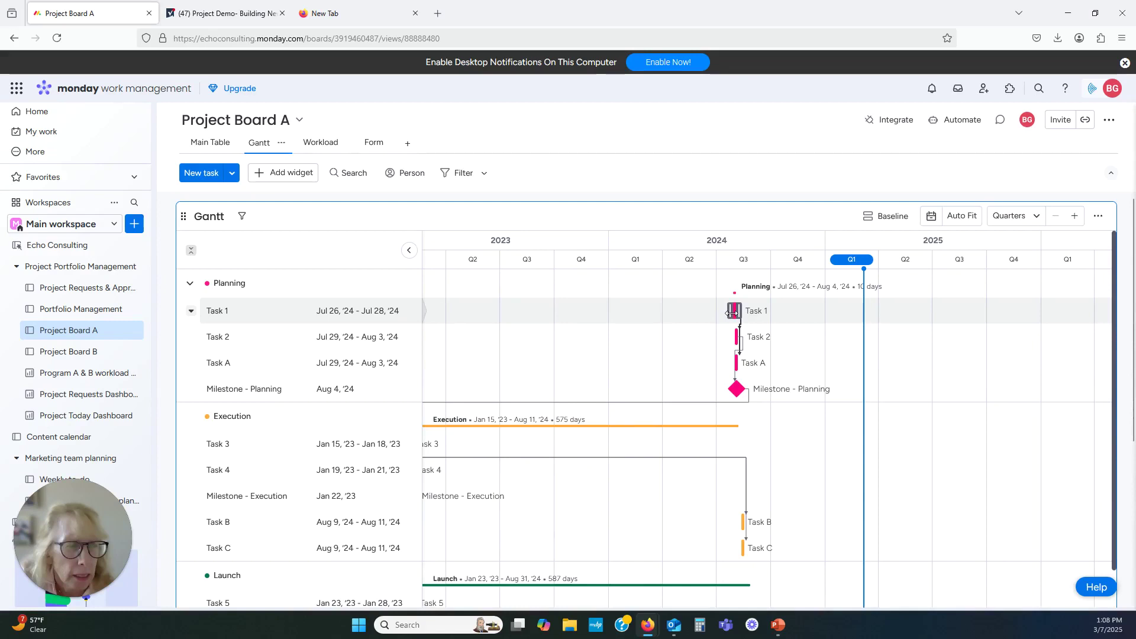
left_click_drag(730, 314, 621, 312)
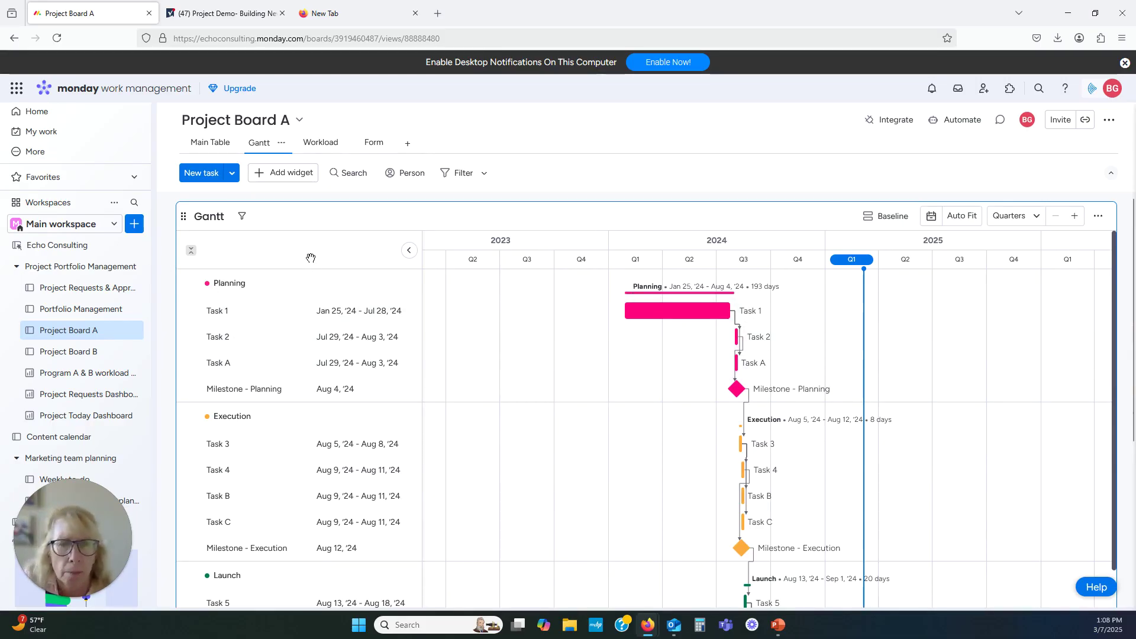
left_click(201, 144)
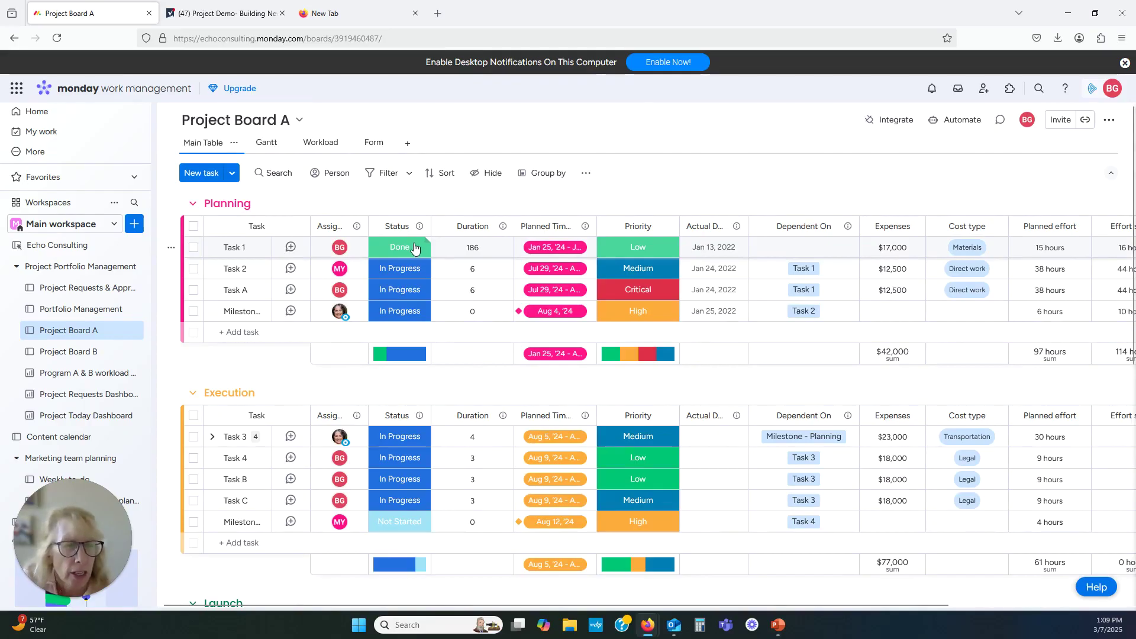
left_click(466, 245)
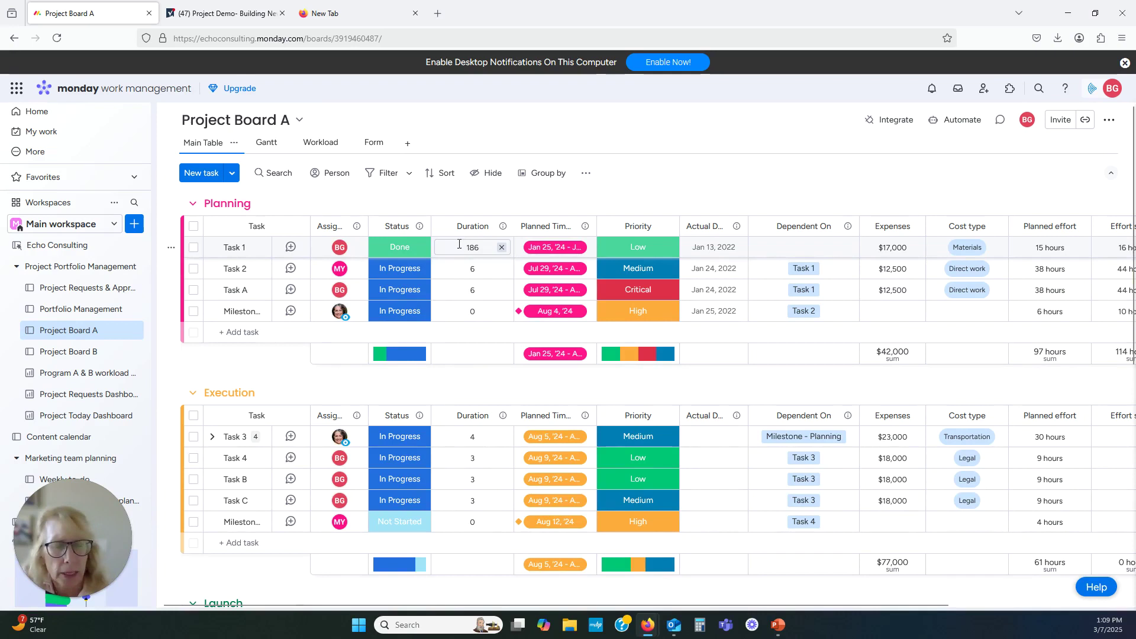
key("Return")
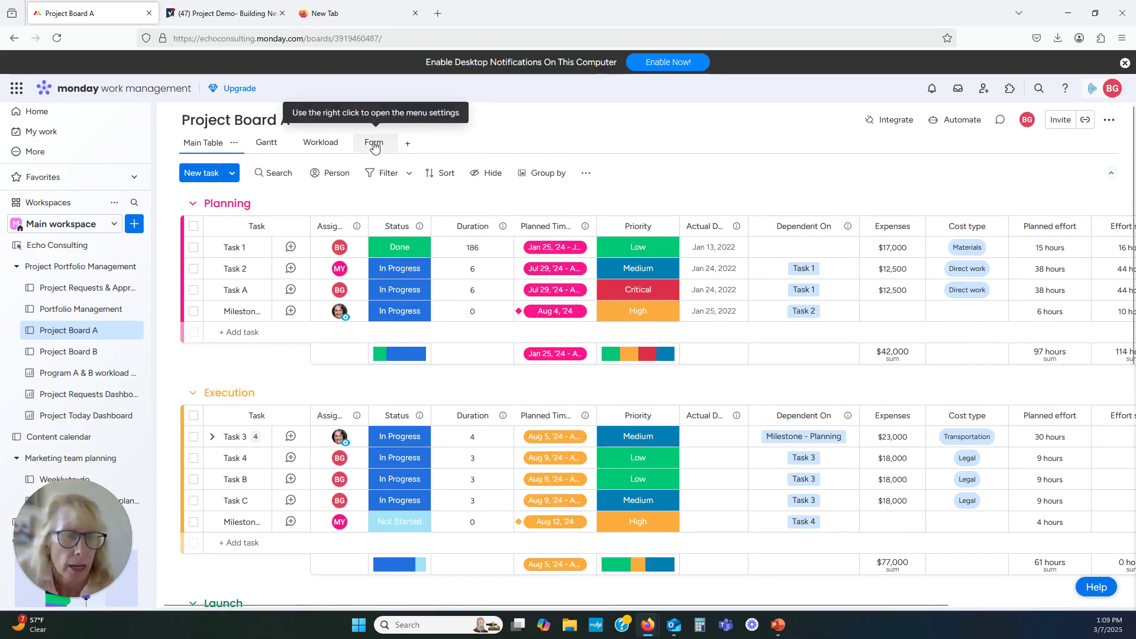
Open Project Board A's form editor and scroll through its Name and Subitems questions.
left_click(374, 147)
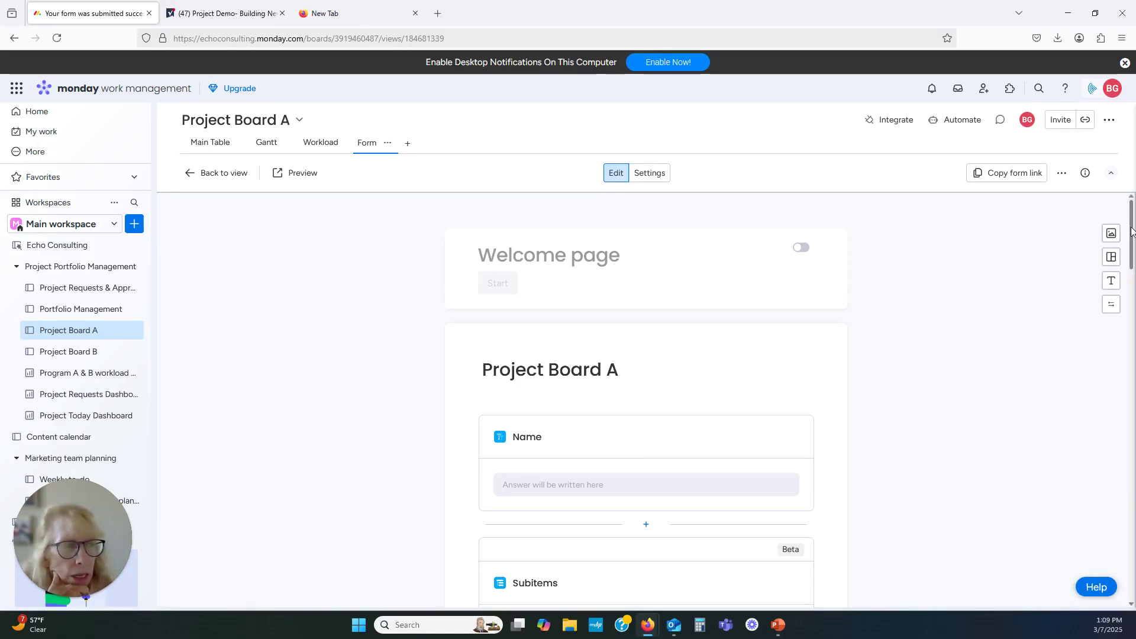
left_click_drag(1132, 231, 1134, 258)
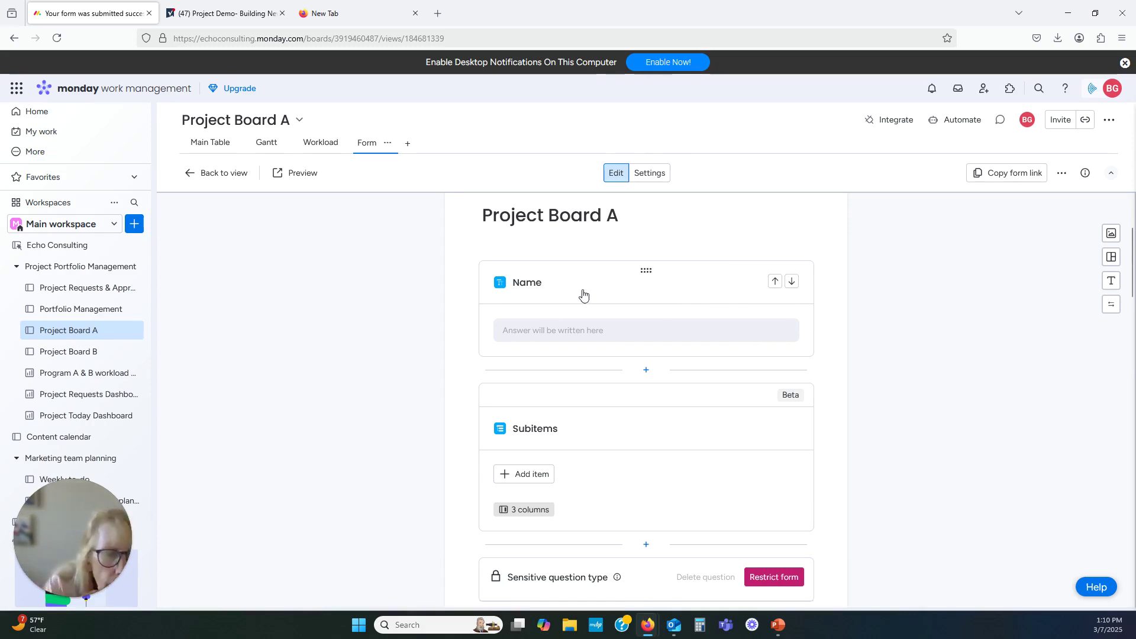
left_click(646, 272)
scroll(645, 278, "up", 2)
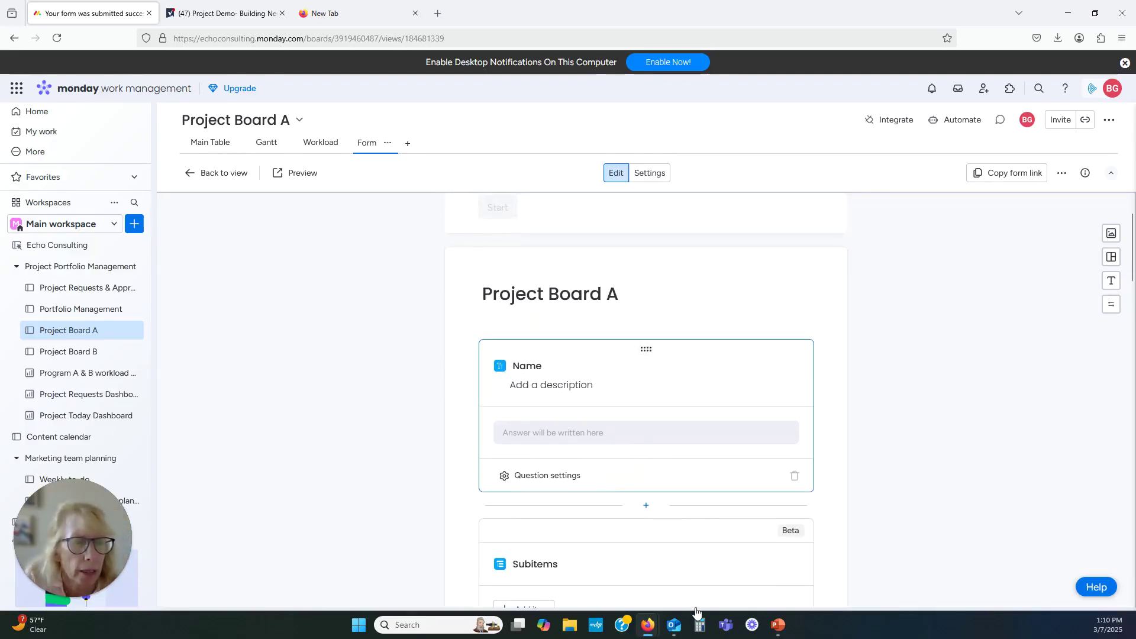
mouse_move(781, 339)
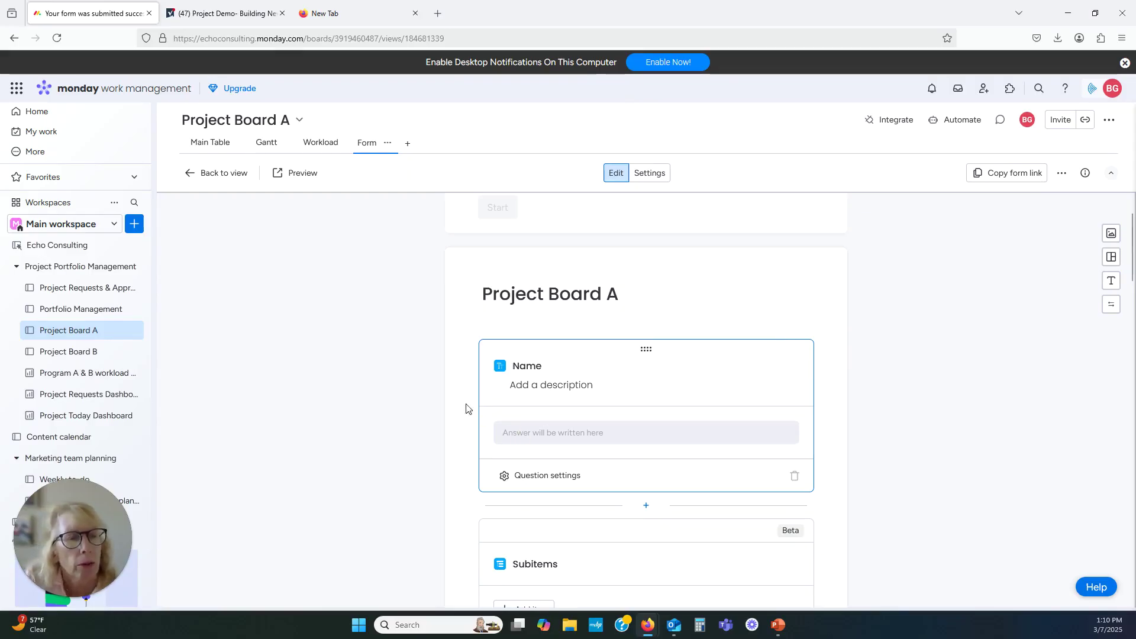
mouse_move(592, 317)
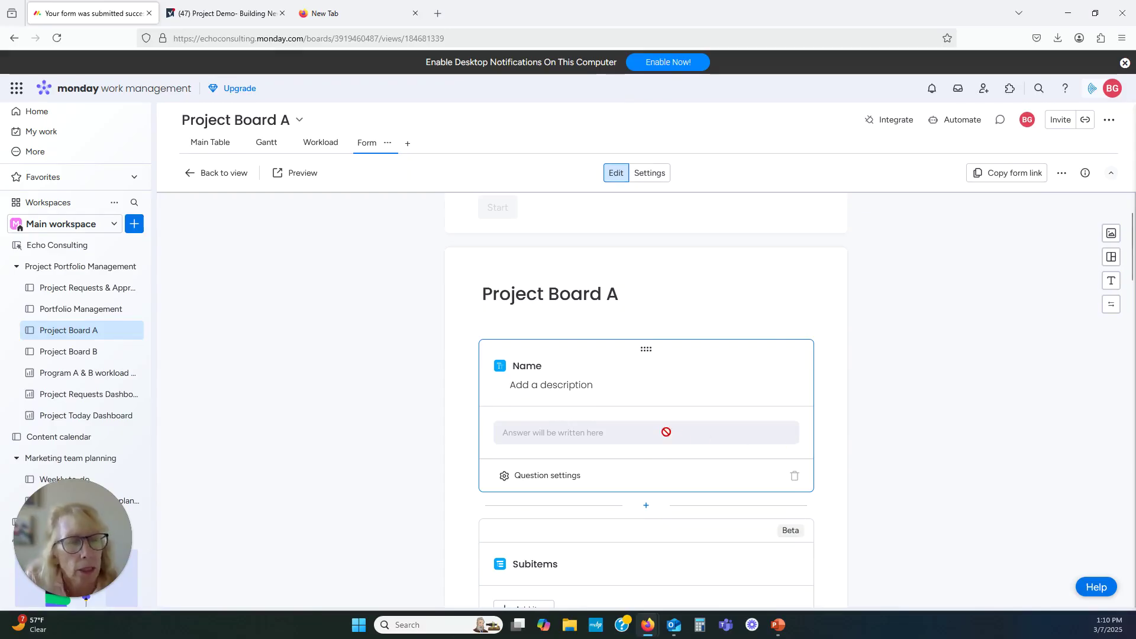
mouse_move(663, 298)
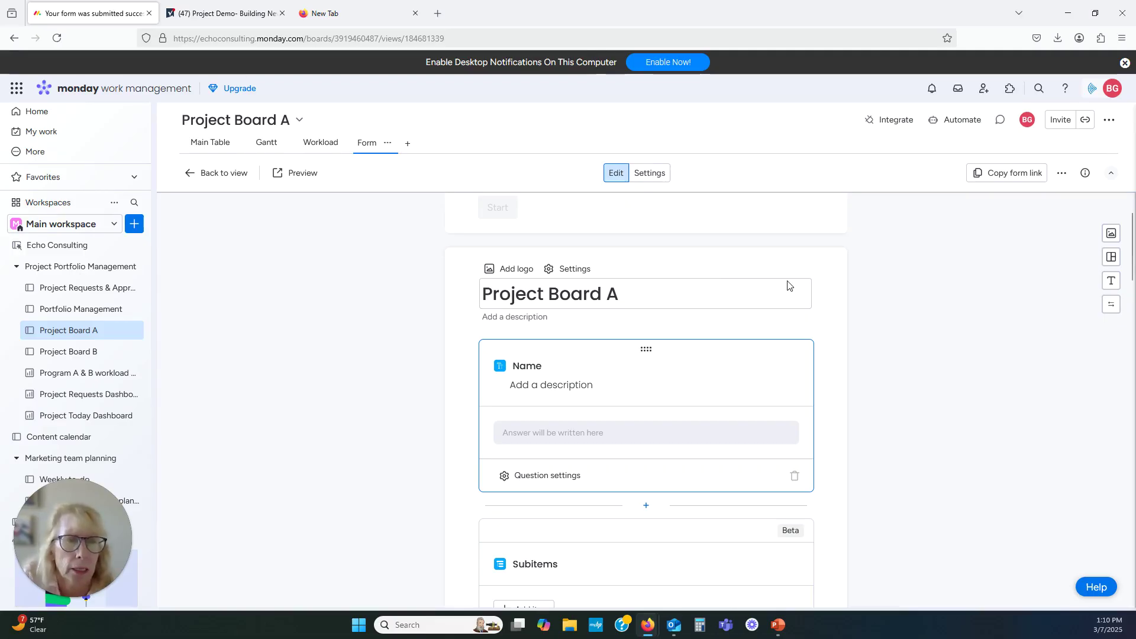
On the Smartsheet house plan sheet, dismiss Create Form and open the existing form via Manage Forms.
left_click(234, 12)
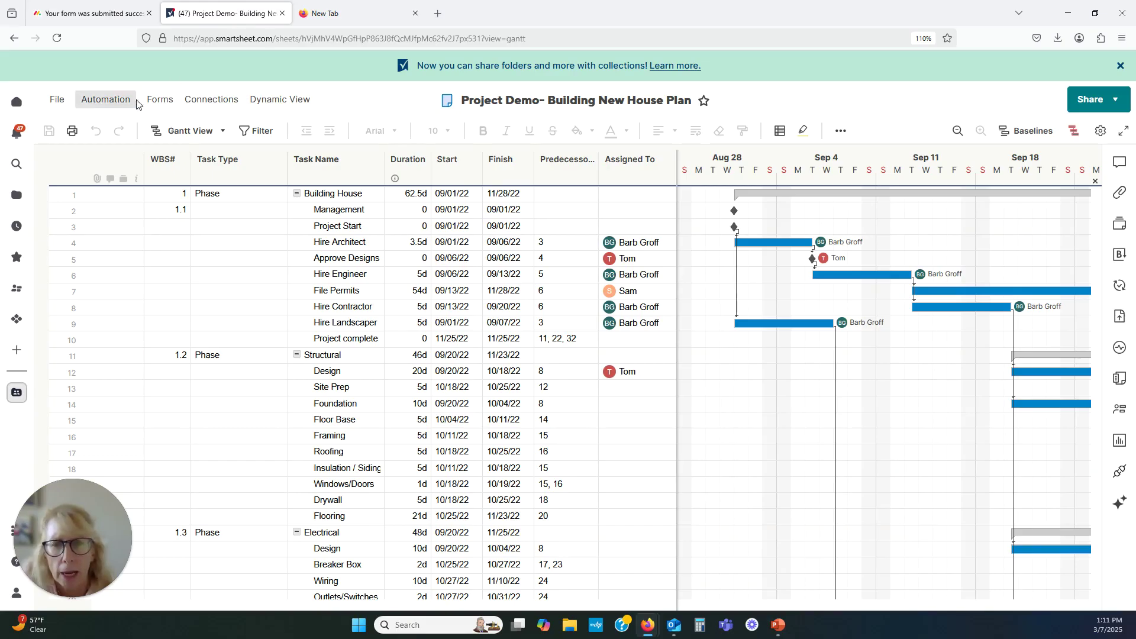
left_click(160, 101)
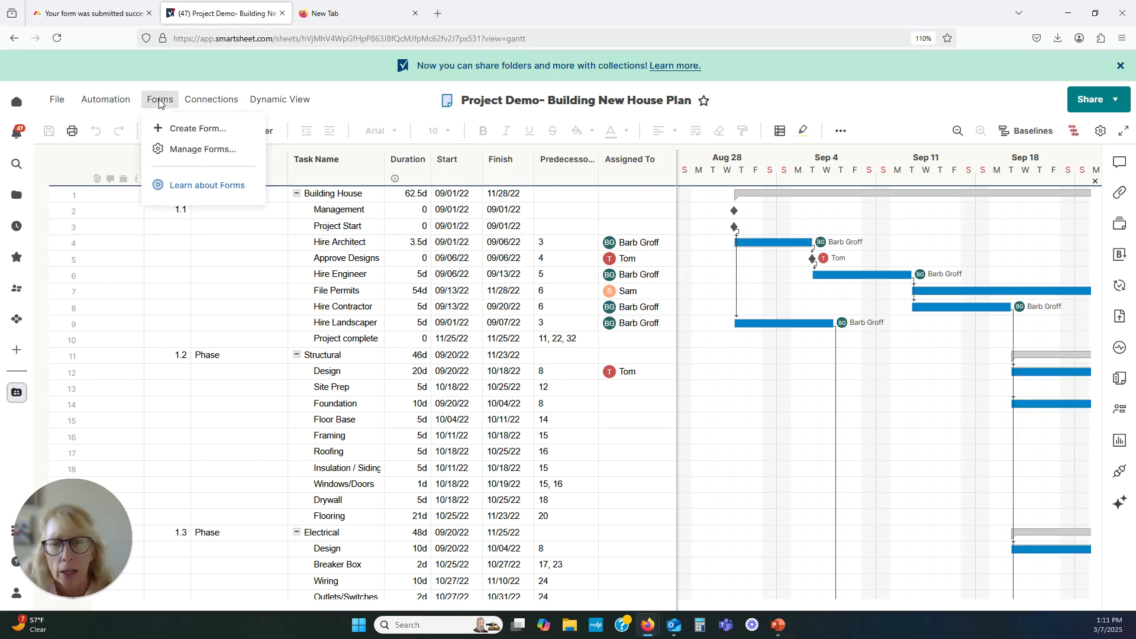
left_click(189, 129)
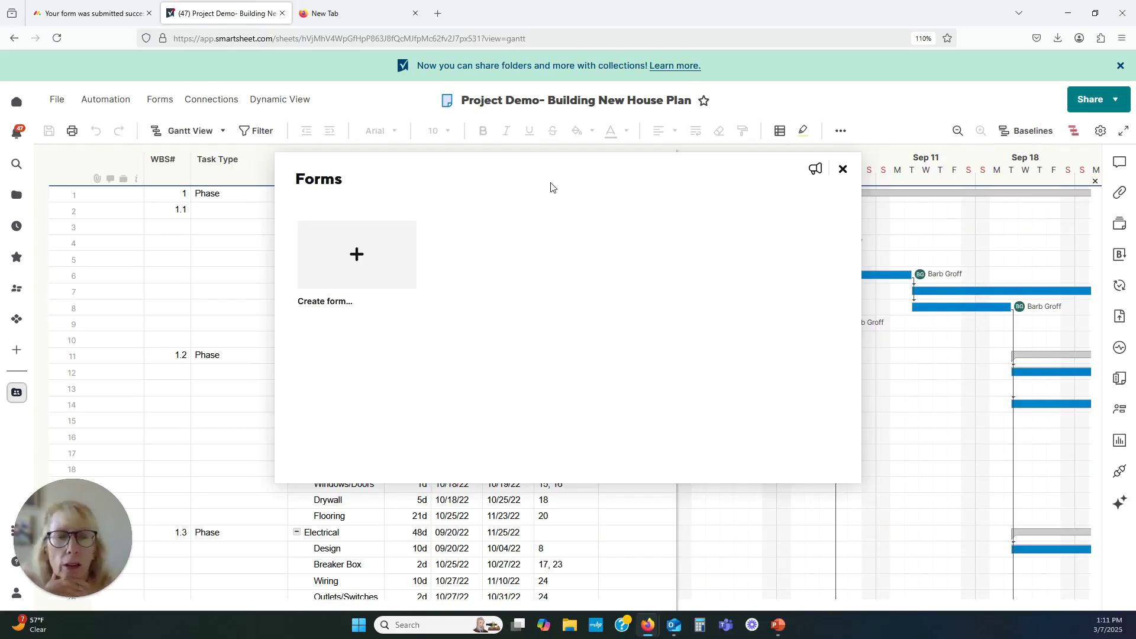
left_click(843, 170)
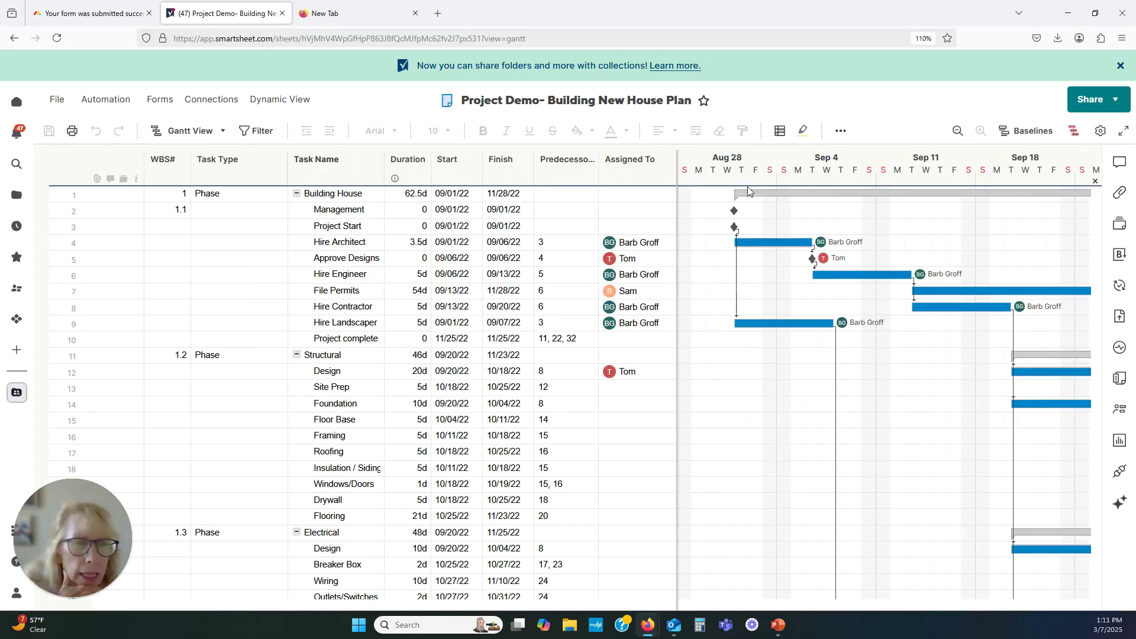
left_click(158, 102)
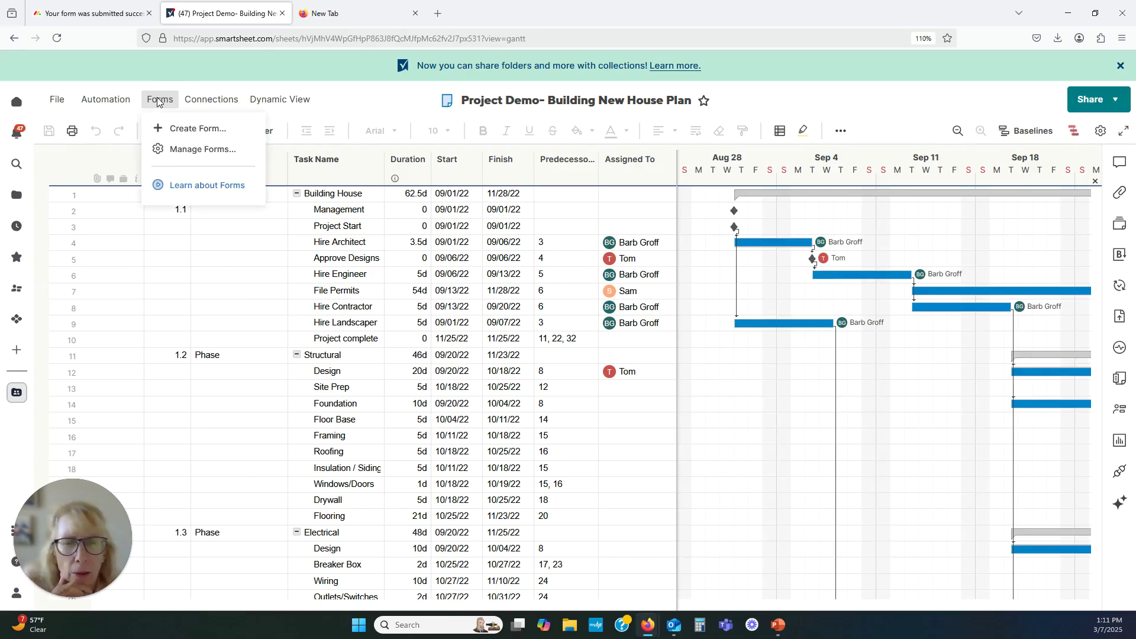
left_click(176, 151)
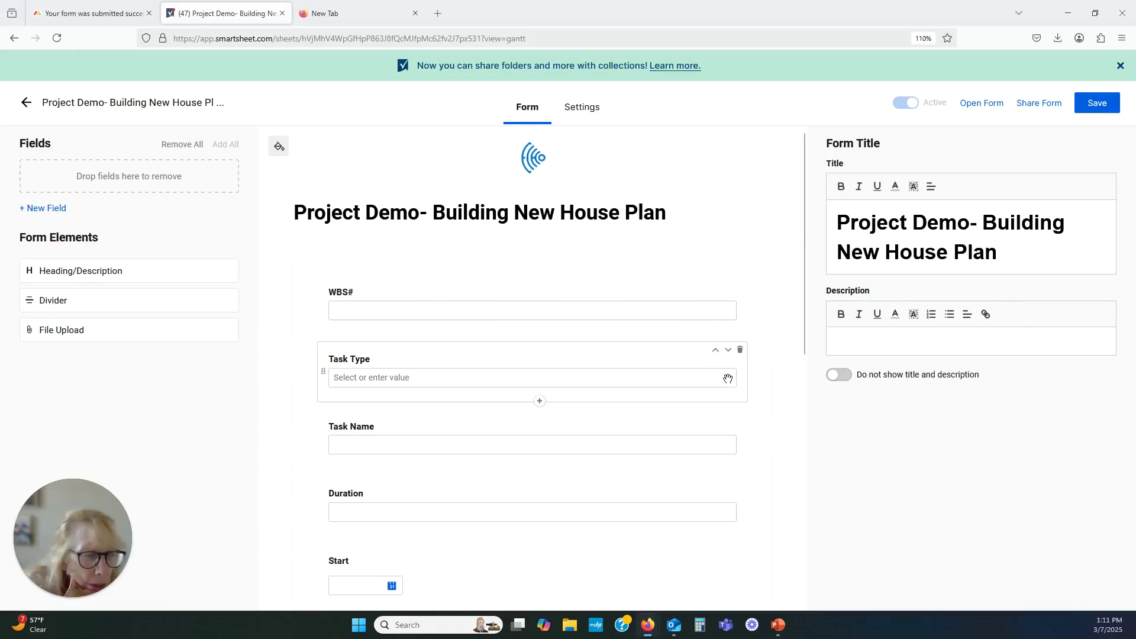
Toggle Required on and back off for the Task Type dropdown, leaving it optional.
left_click(718, 382)
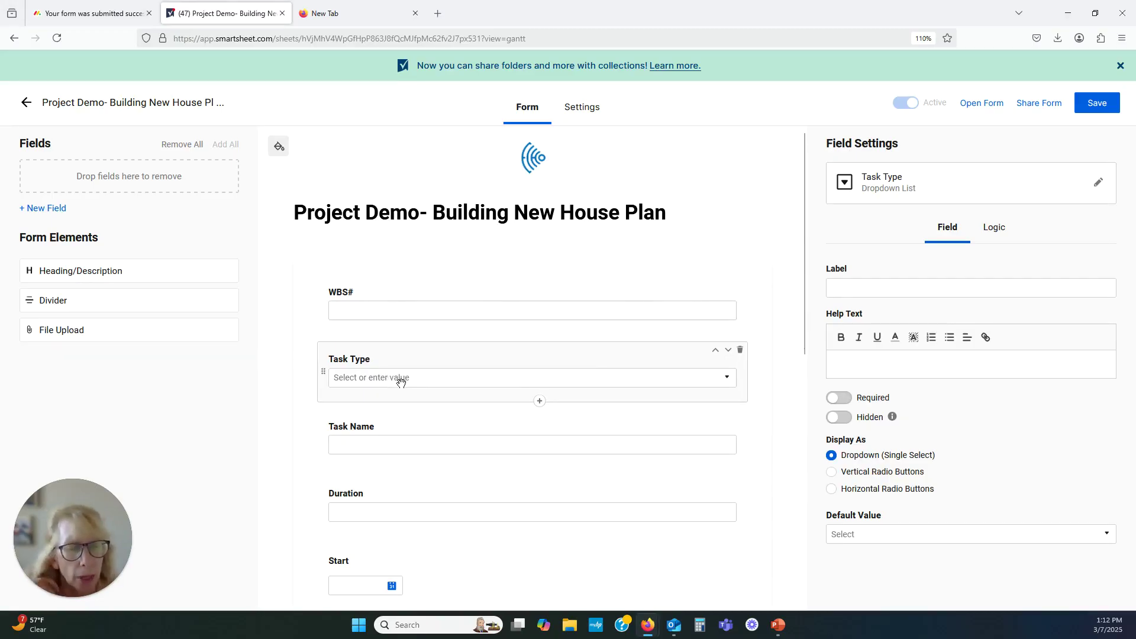
left_click(839, 402)
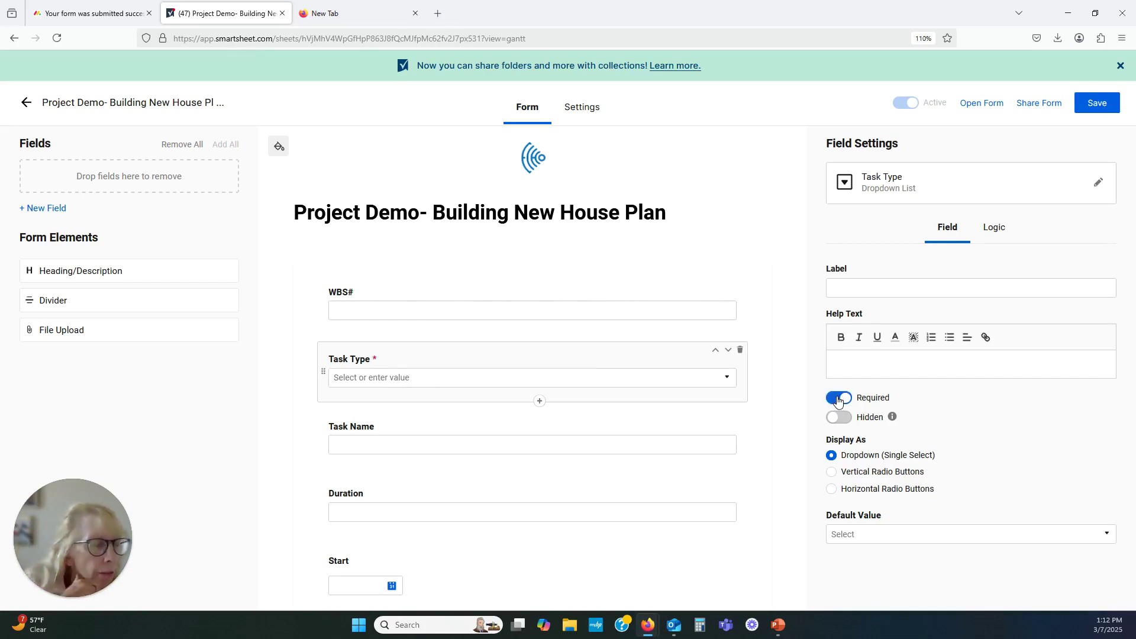
left_click(839, 402)
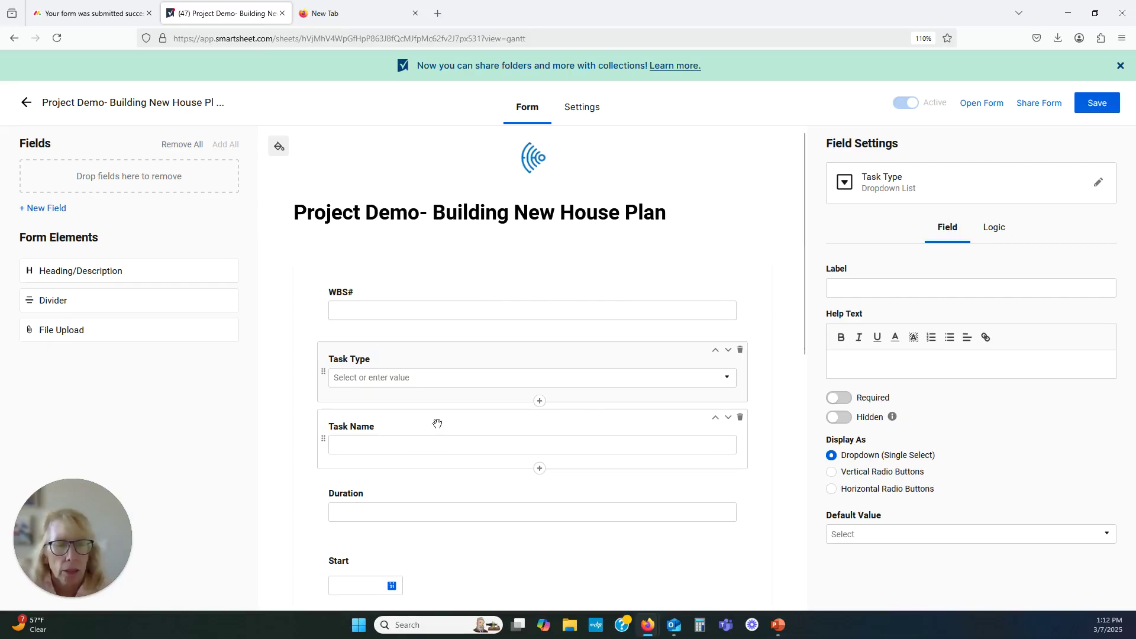
Remove Task Name from the form, add a divider above Task Type, and return to the sheet.
left_click_drag(436, 423, 221, 419)
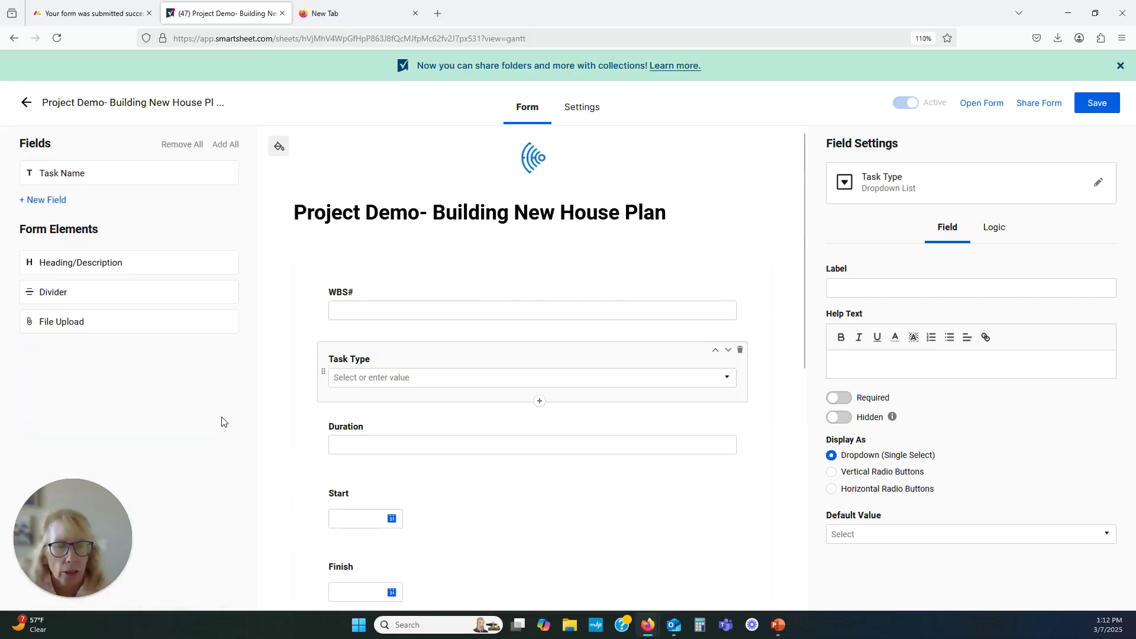
left_click_drag(134, 292, 436, 356)
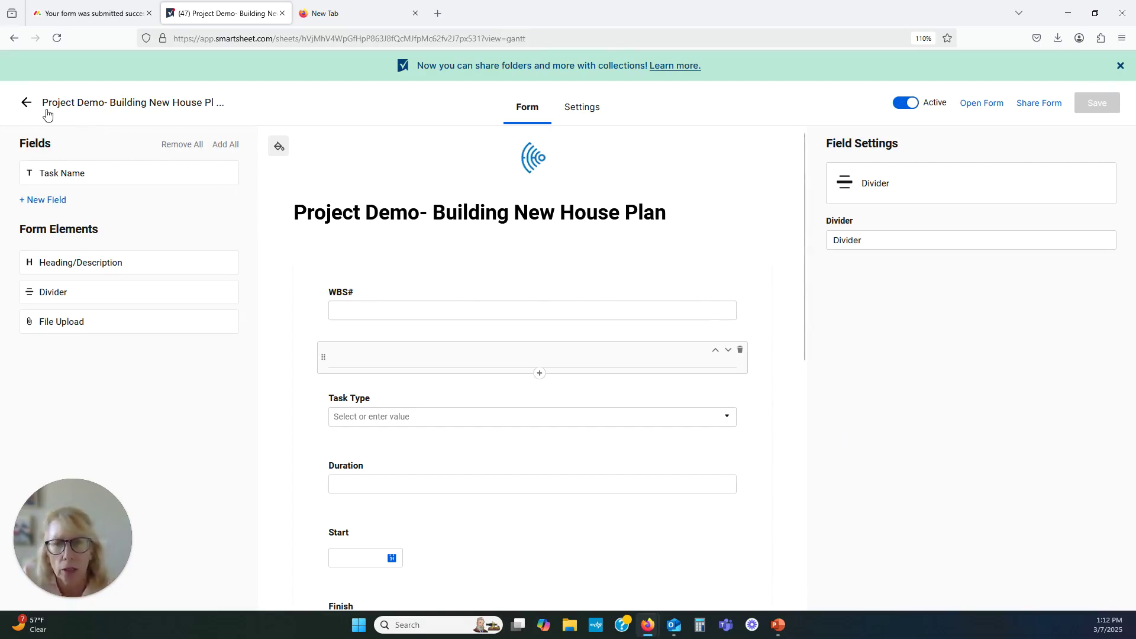
left_click(25, 105)
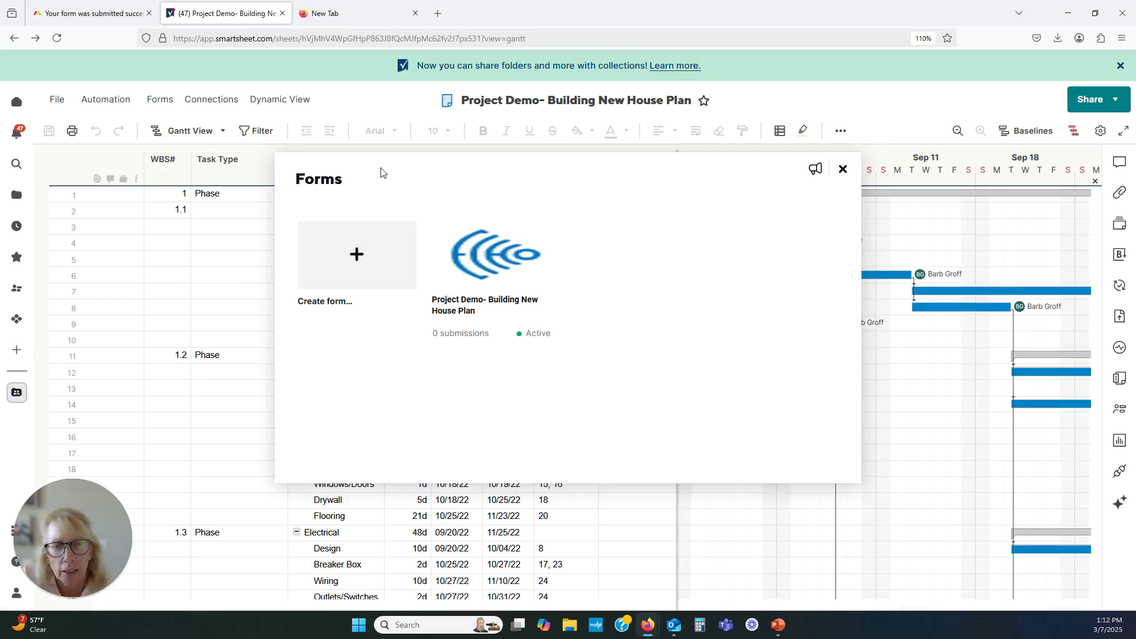
left_click(843, 171)
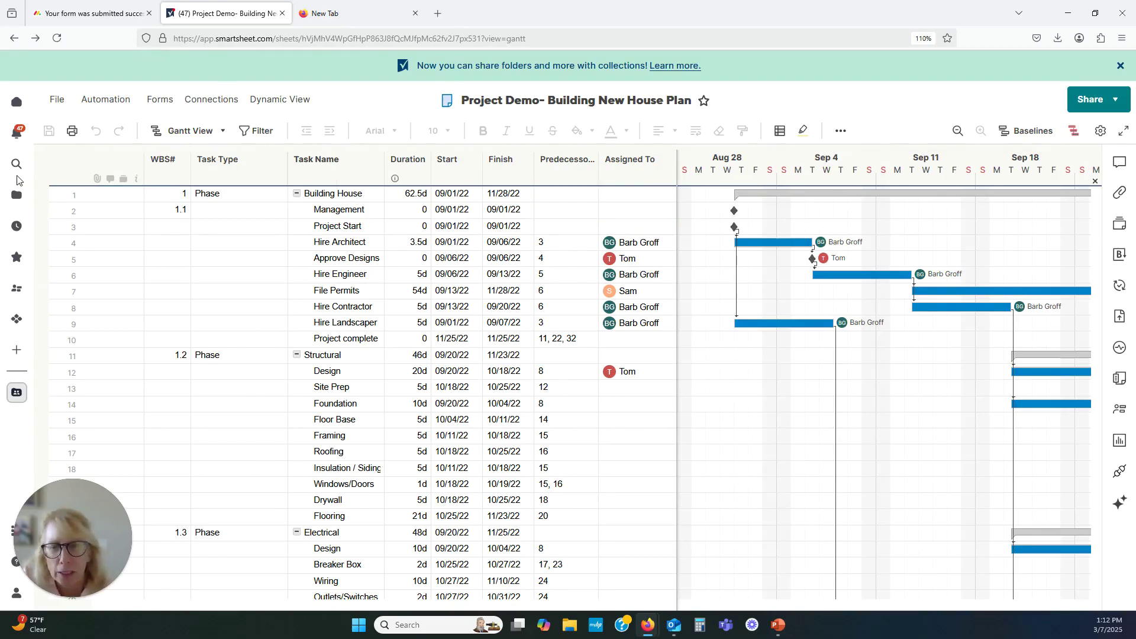
Switch to monday.com and open the Project Requests Dashboard by way of the Project Today Dashboard.
key("ctrl+Page_Up")
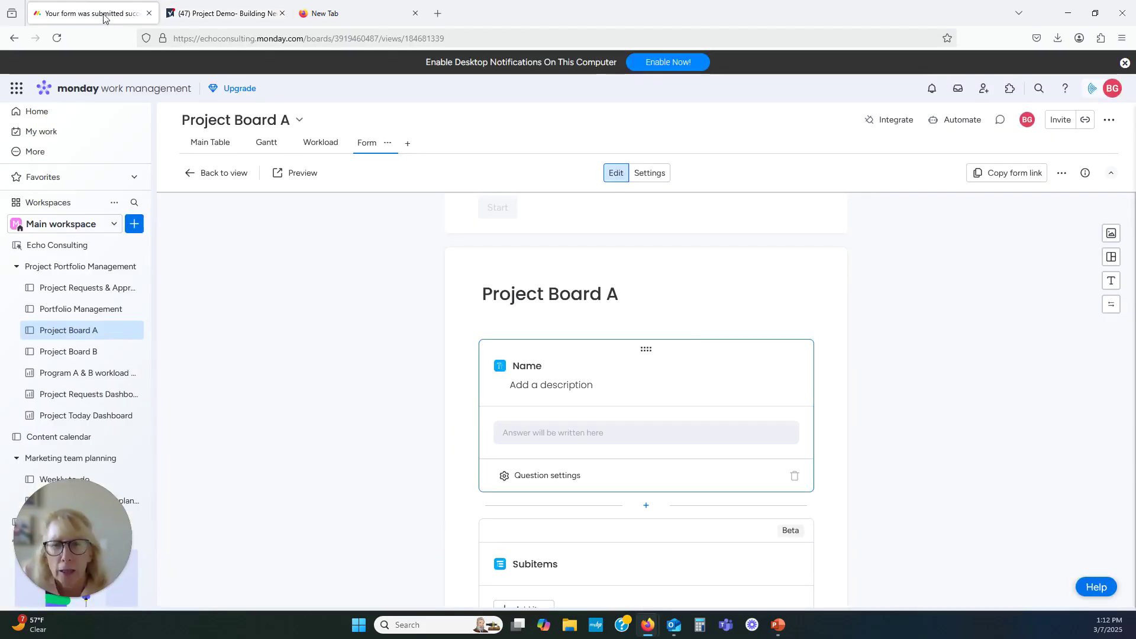
left_click(79, 421)
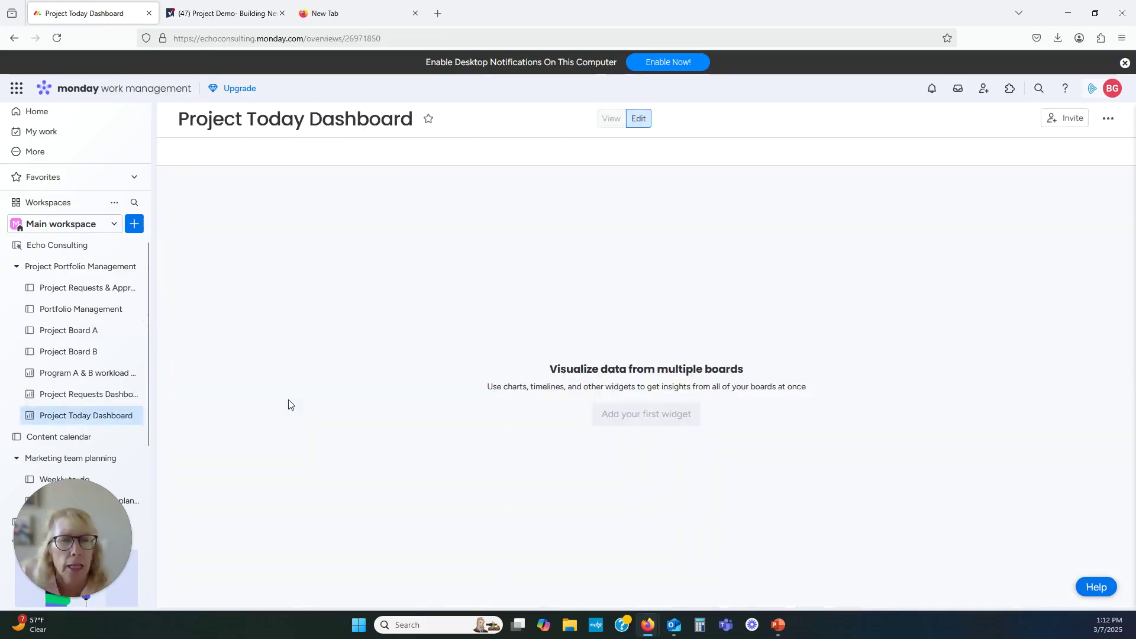
left_click(90, 395)
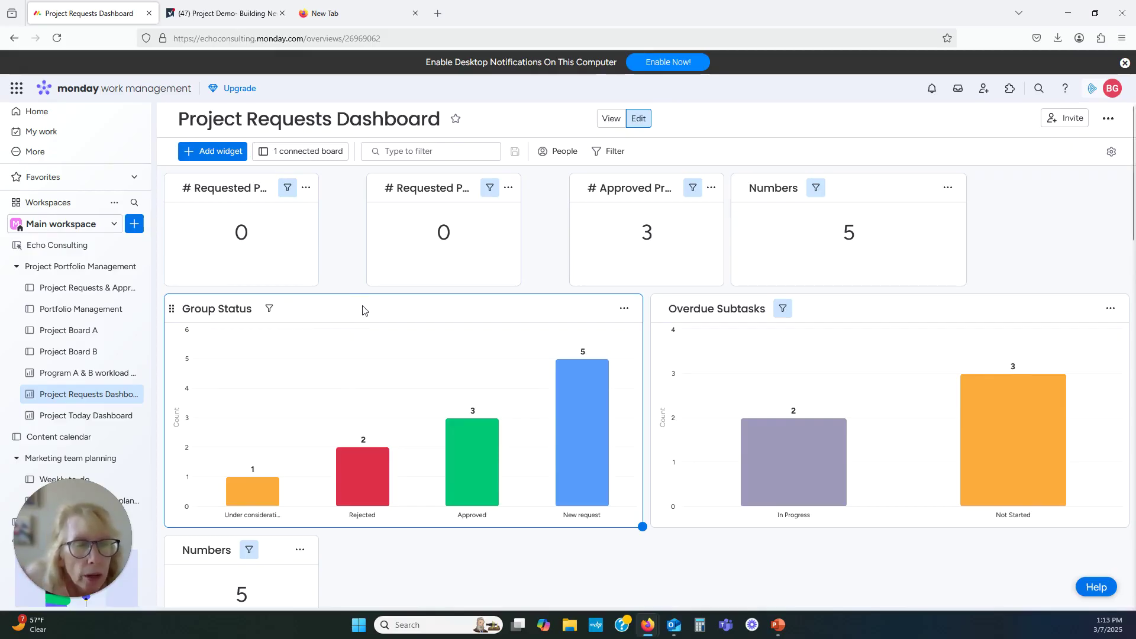
left_click(625, 308)
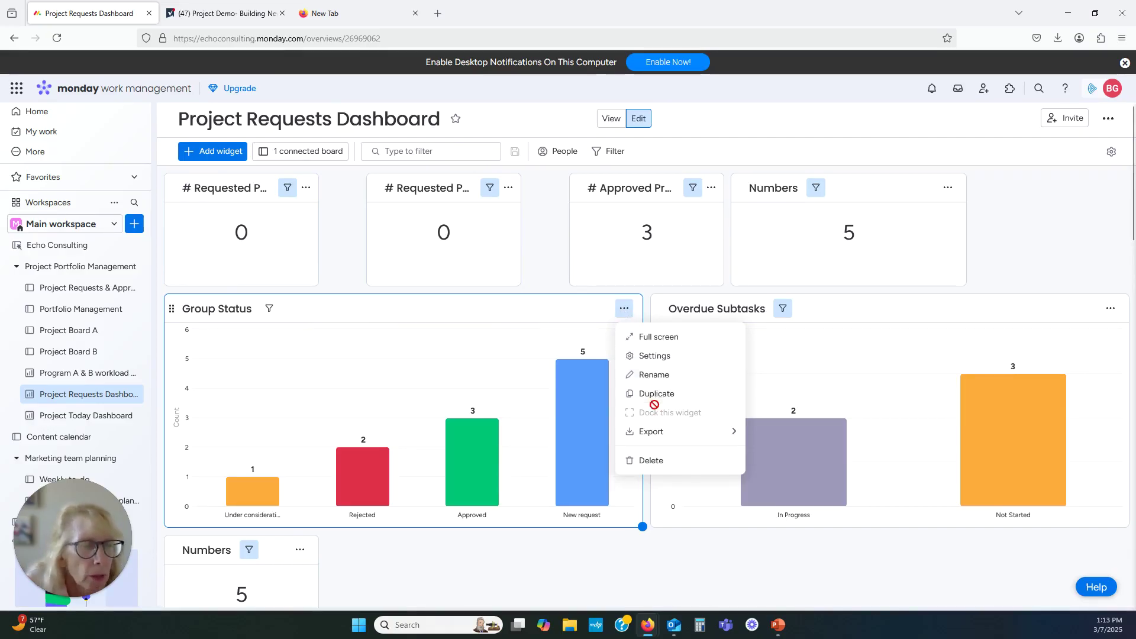
left_click(631, 356)
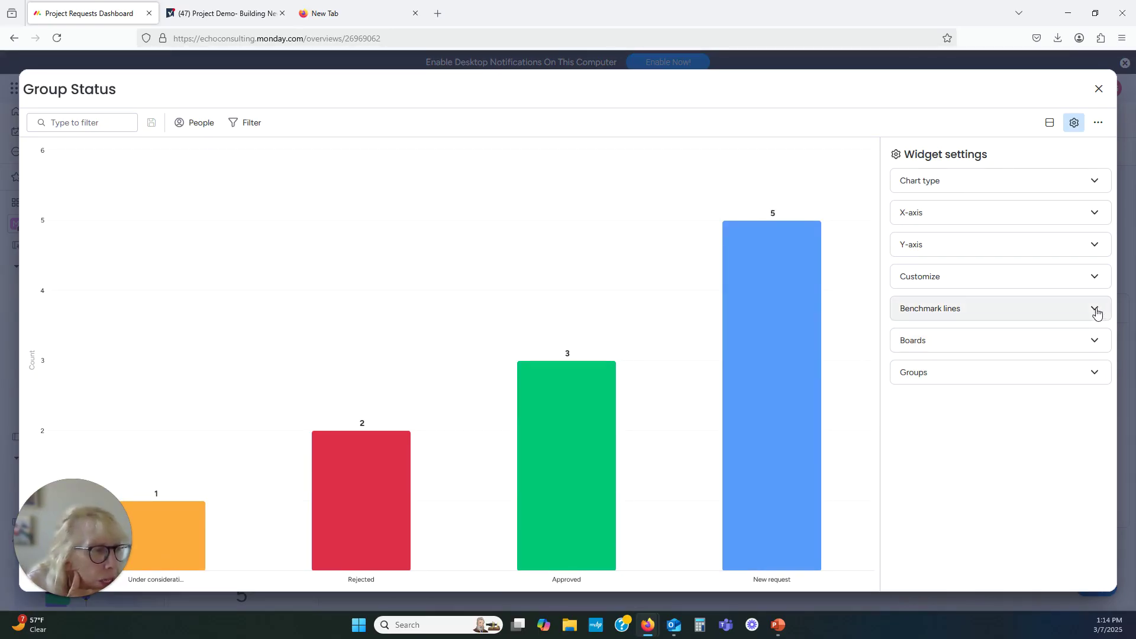
left_click(1095, 184)
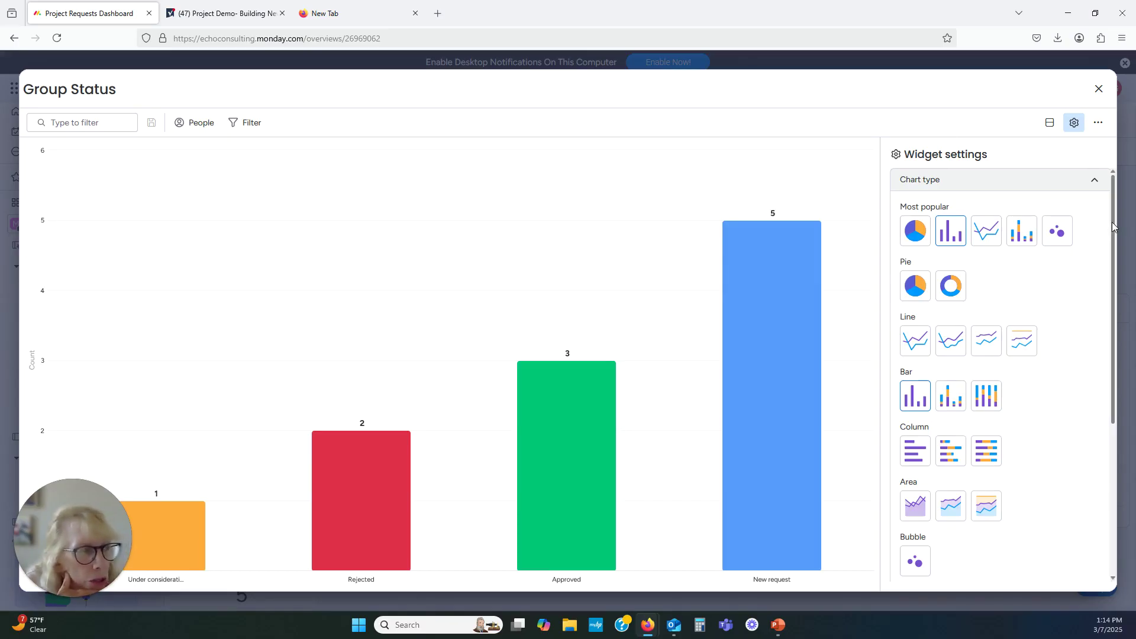
left_click_drag(1113, 226, 1095, 400)
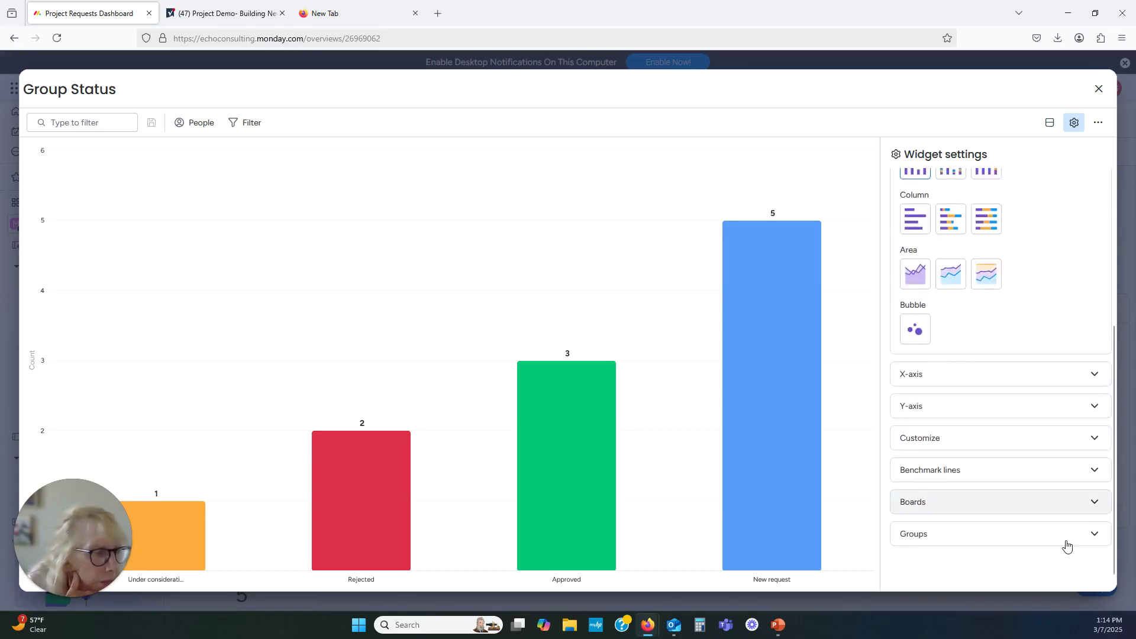
left_click(1095, 503)
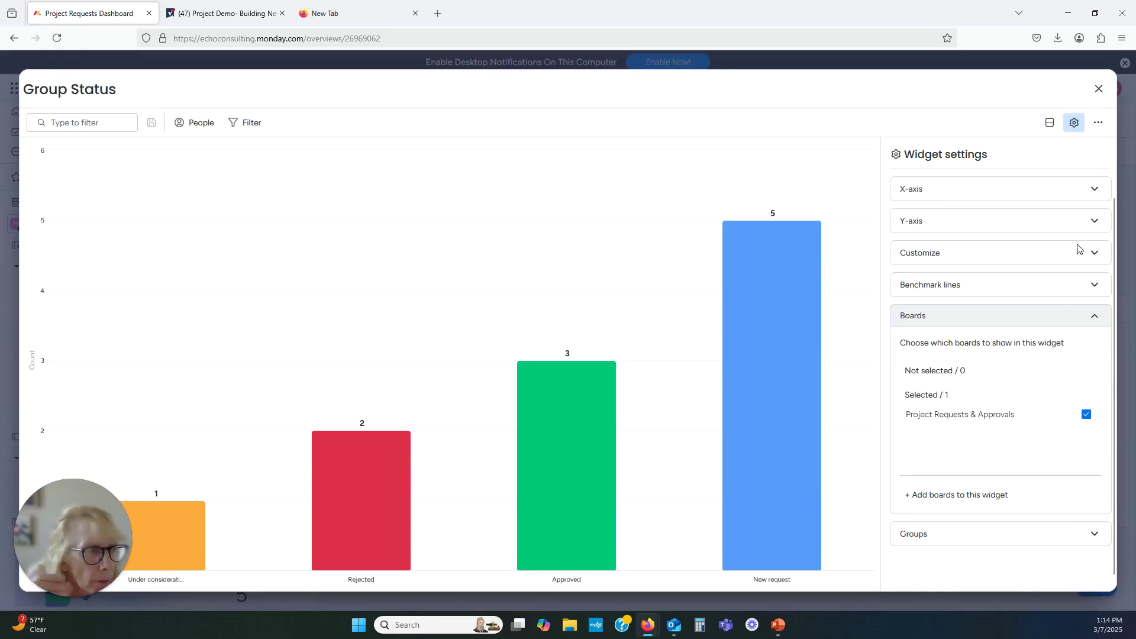
Close the enlarged Group Status chart to return to the Project Requests Dashboard.
left_click(1099, 90)
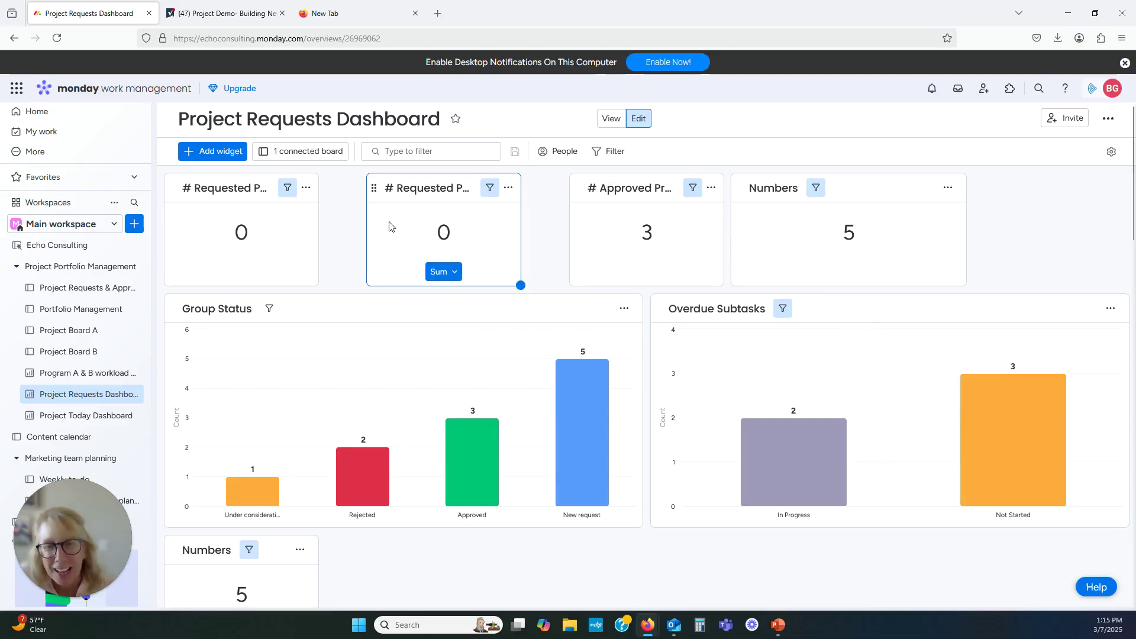
From Smartsheet's demo folder, preview the Building House Dashboard, then open the Project Dashboard.
left_click(209, 15)
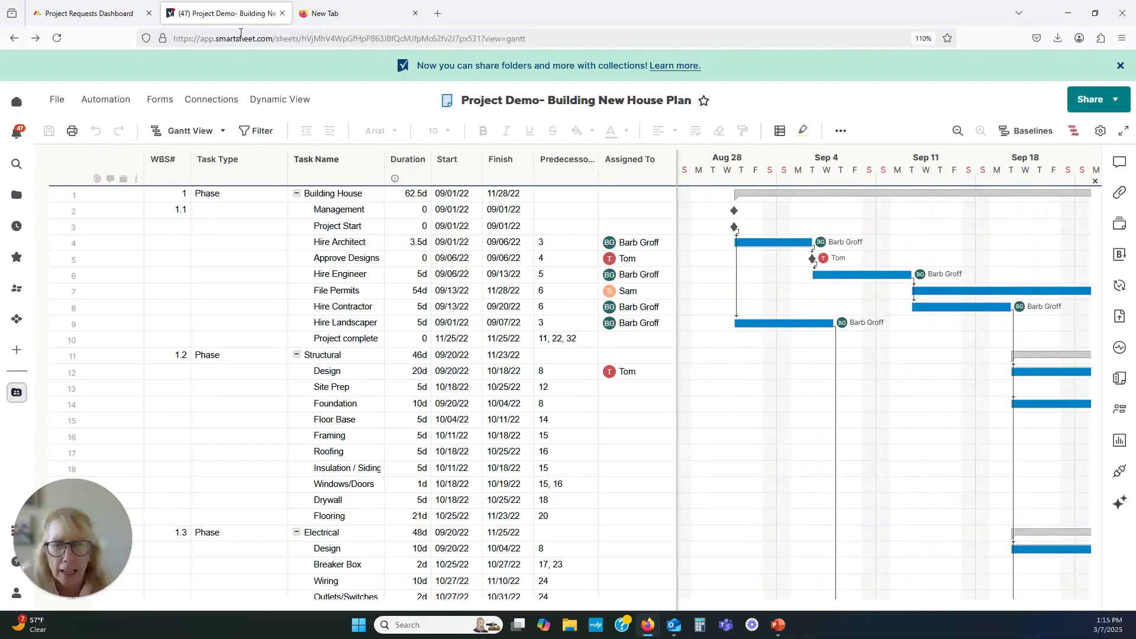
key("alt+Left")
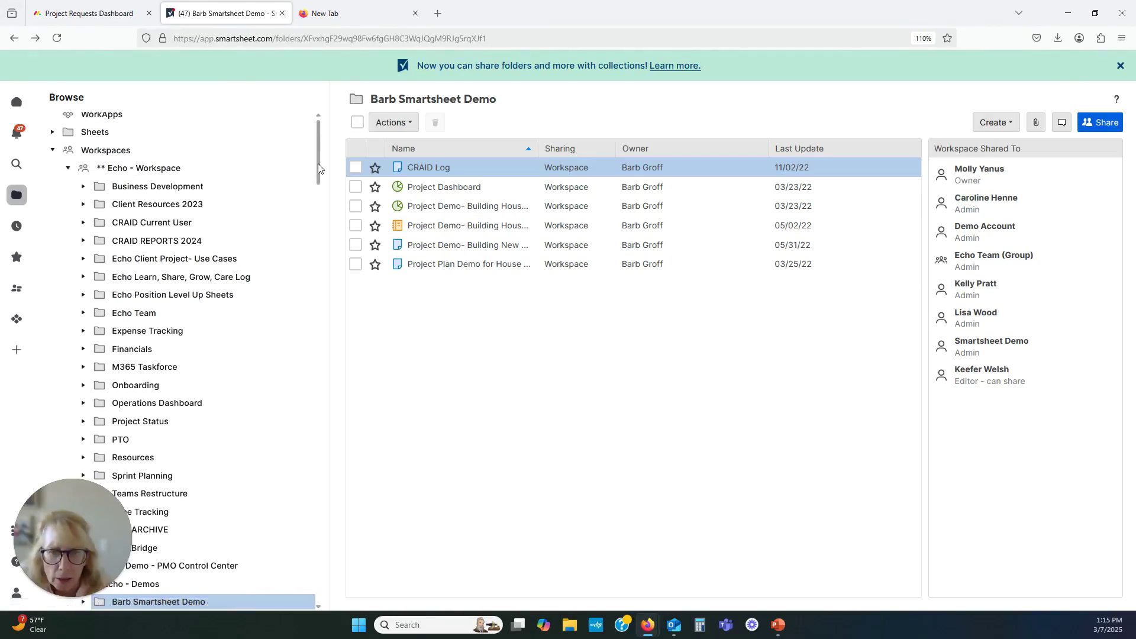
scroll(262, 243, "down", 6)
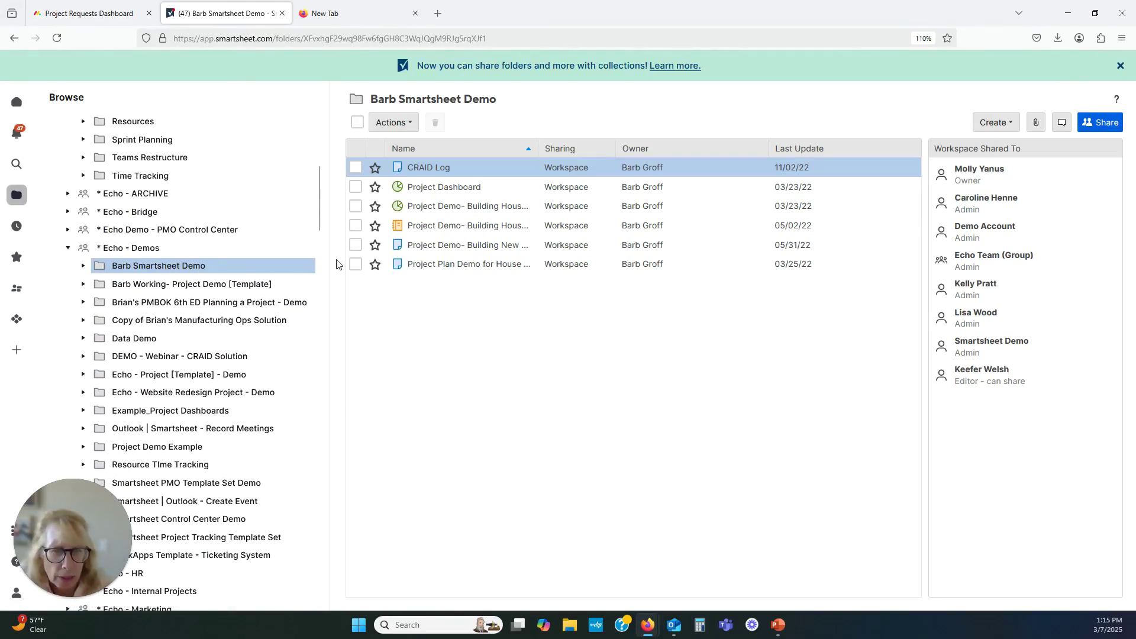
left_click(457, 207)
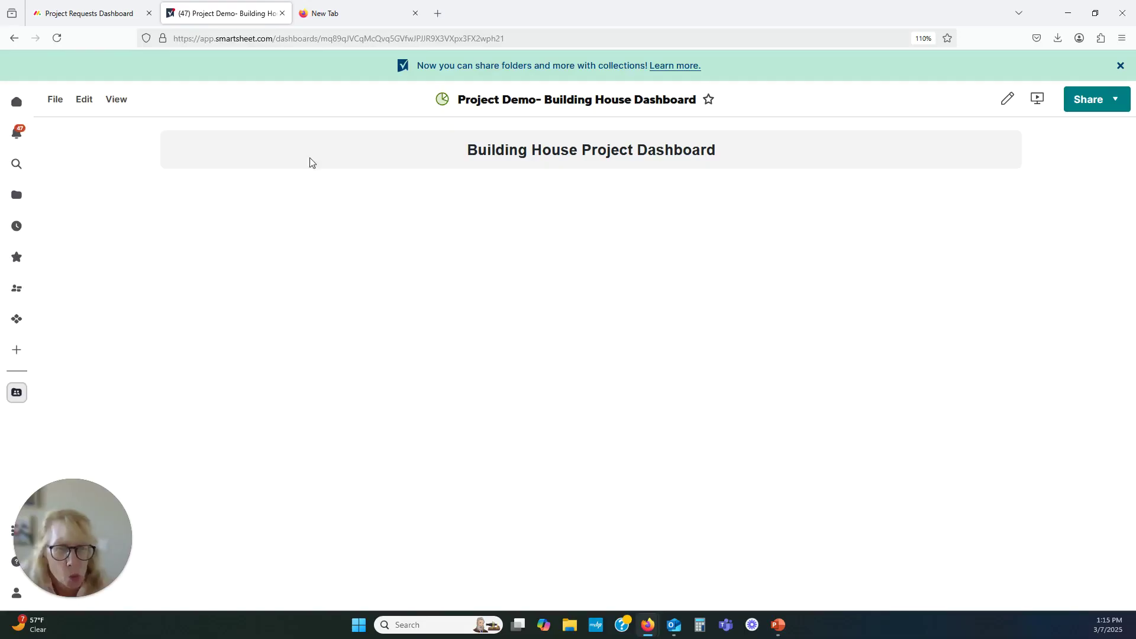
left_click(11, 39)
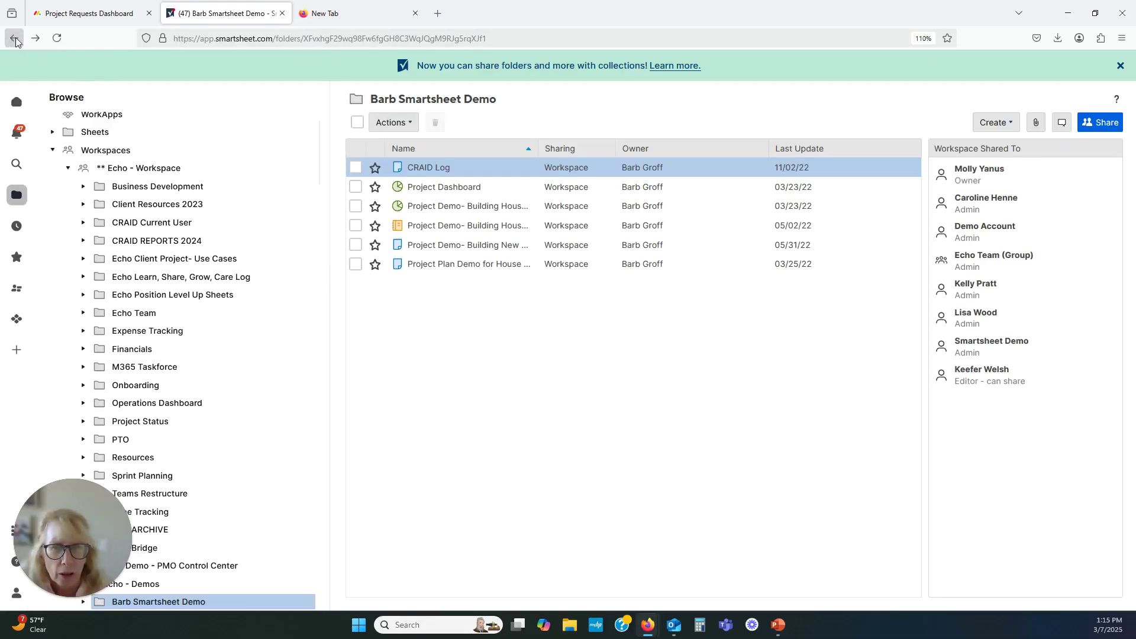
left_click(444, 188)
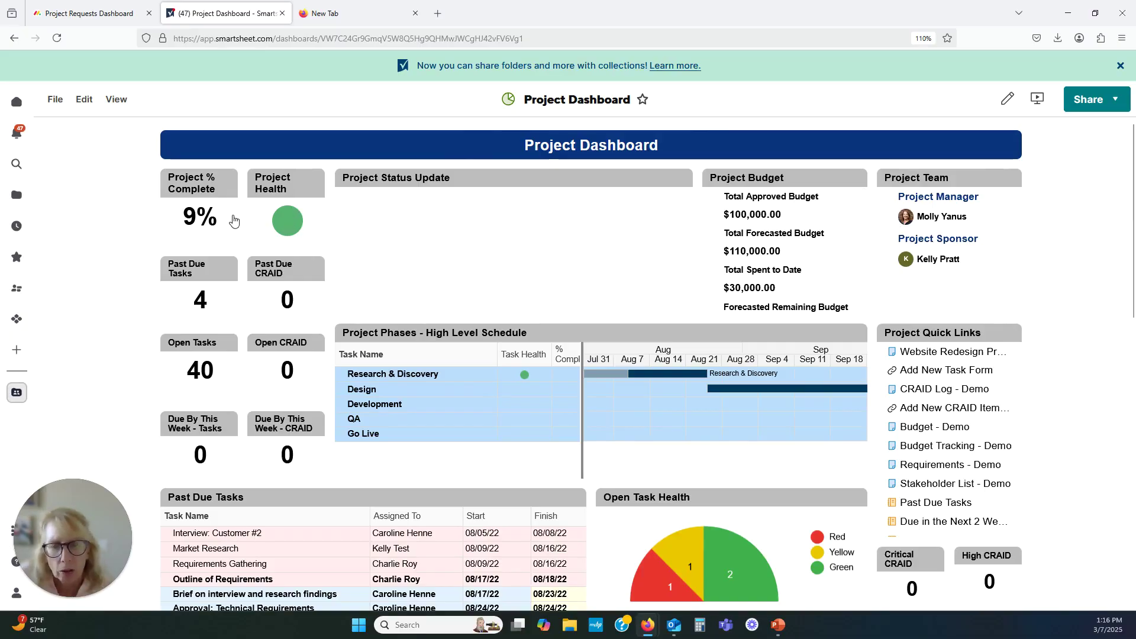
left_click(311, 265)
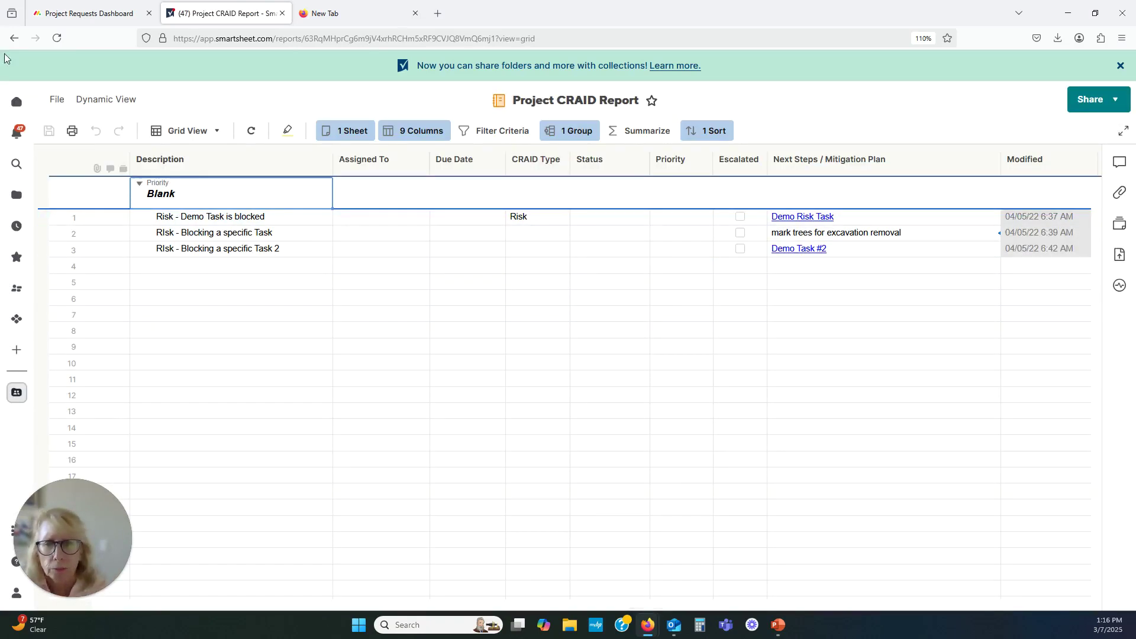
left_click(13, 39)
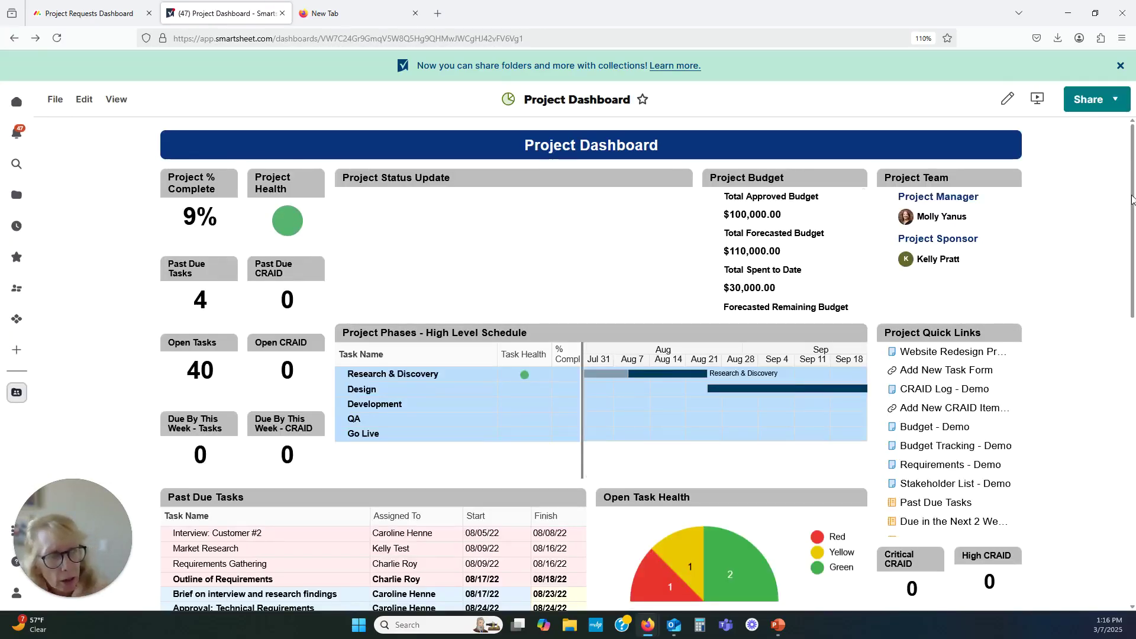
left_click_drag(1135, 201, 1123, 391)
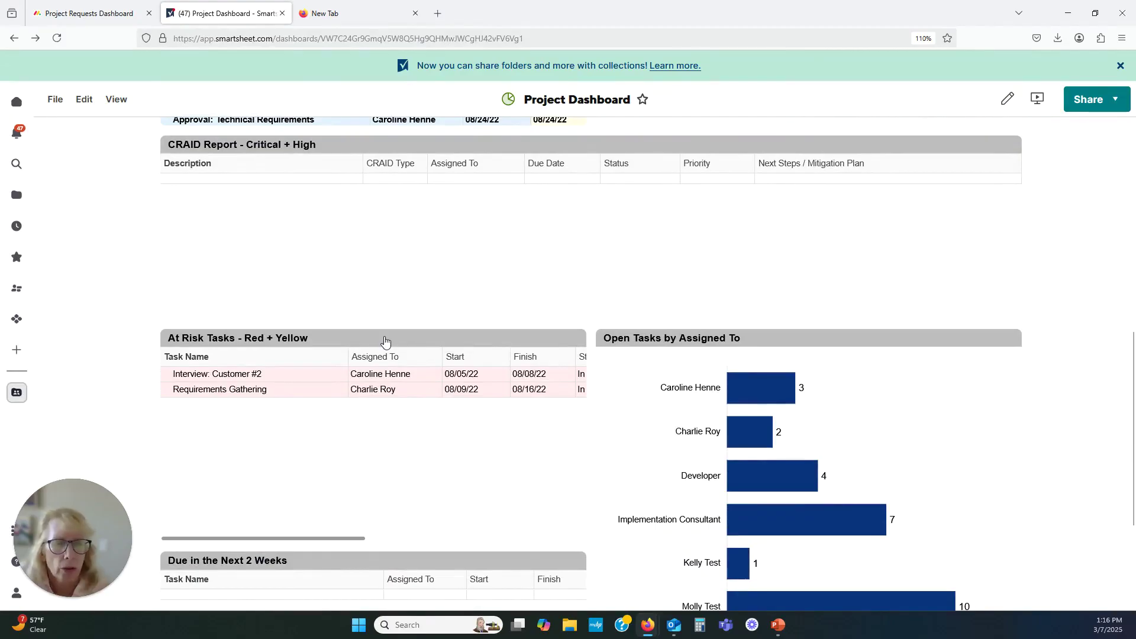
mouse_move(755, 385)
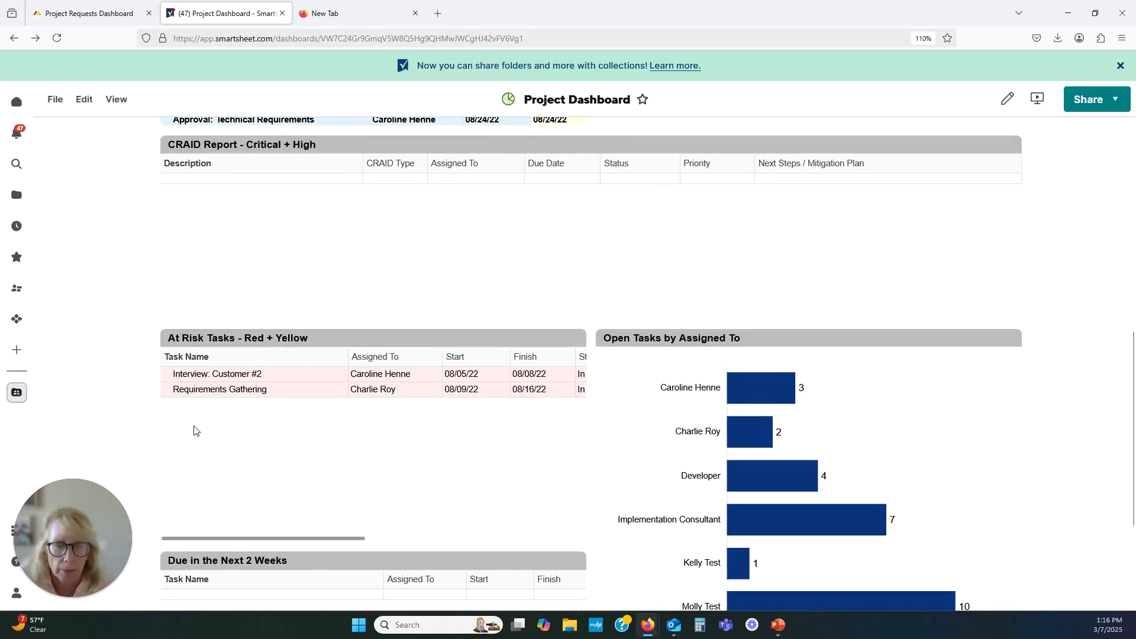
scroll(194, 430, "up", 1)
mouse_move(777, 628)
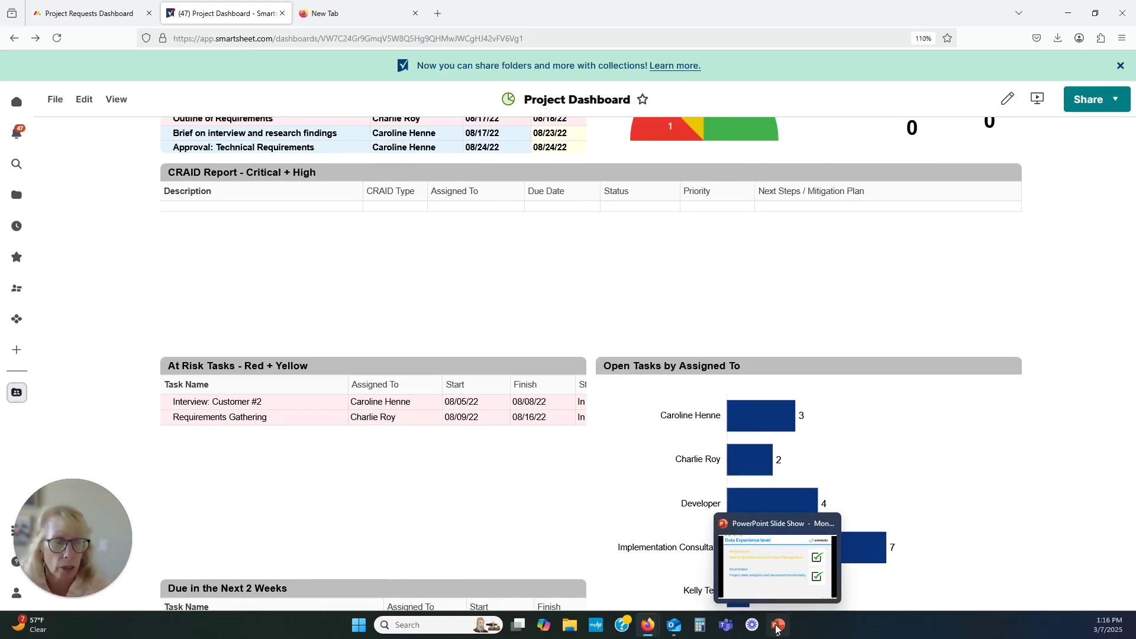
Return to the PowerPoint slide show and advance to slide 7, 'my viewpoint'.
left_click(781, 583)
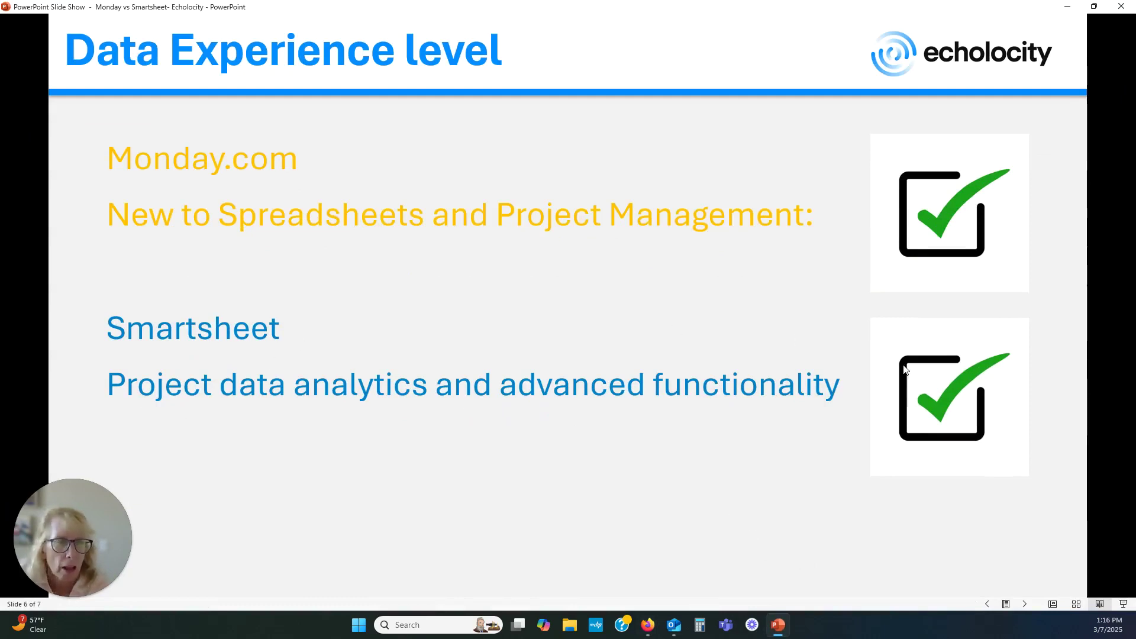
left_click(1025, 604)
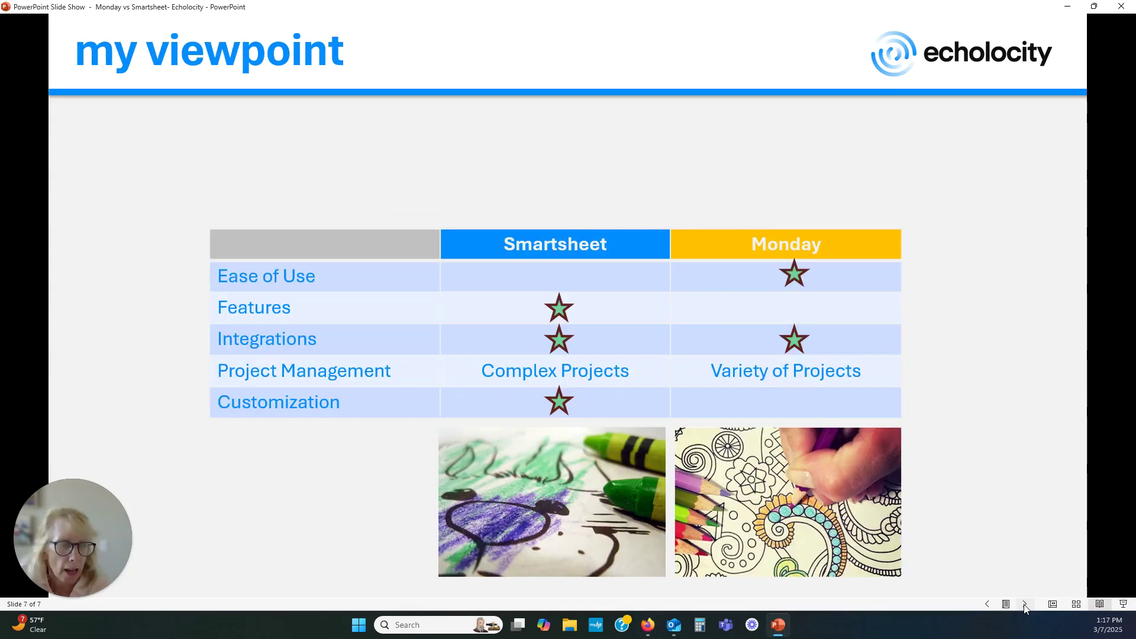